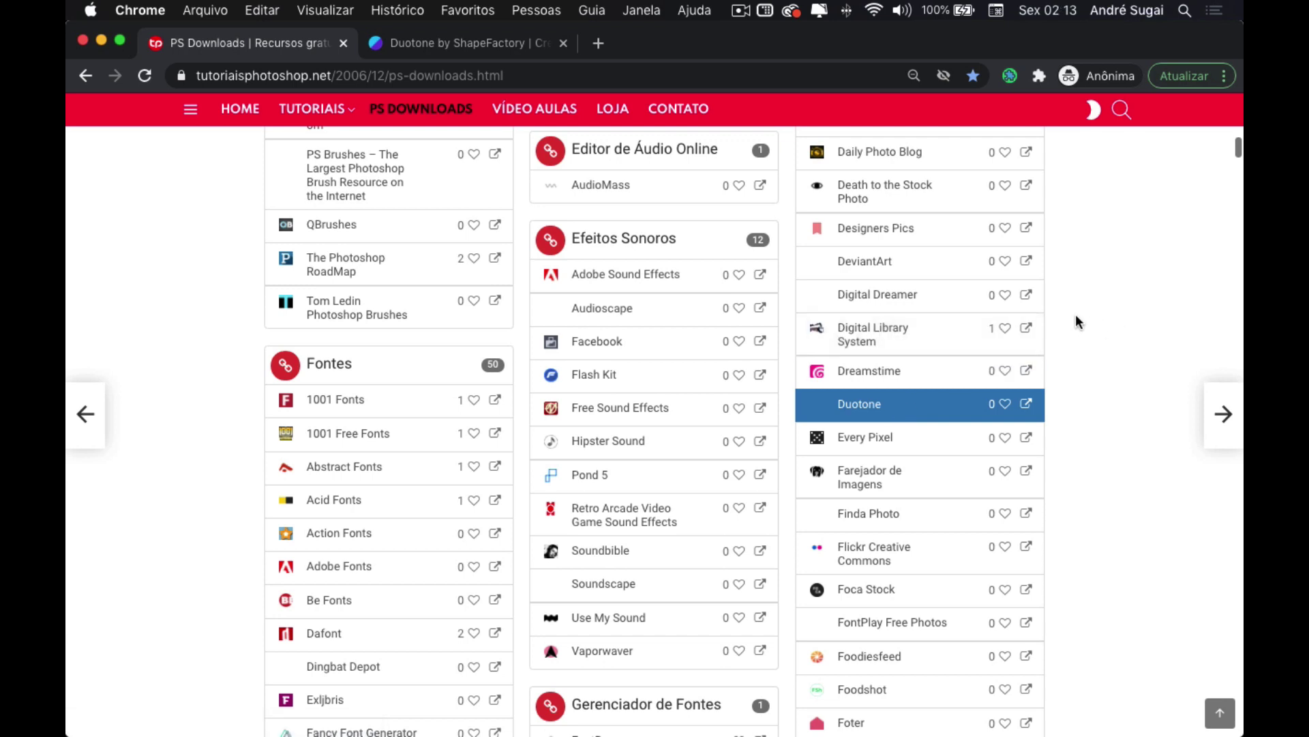
Switch to the Duotone by ShapeFactory site
scroll(1076, 320, up, 2)
scroll(1076, 321, up, 1)
scroll(1076, 321, up, 2)
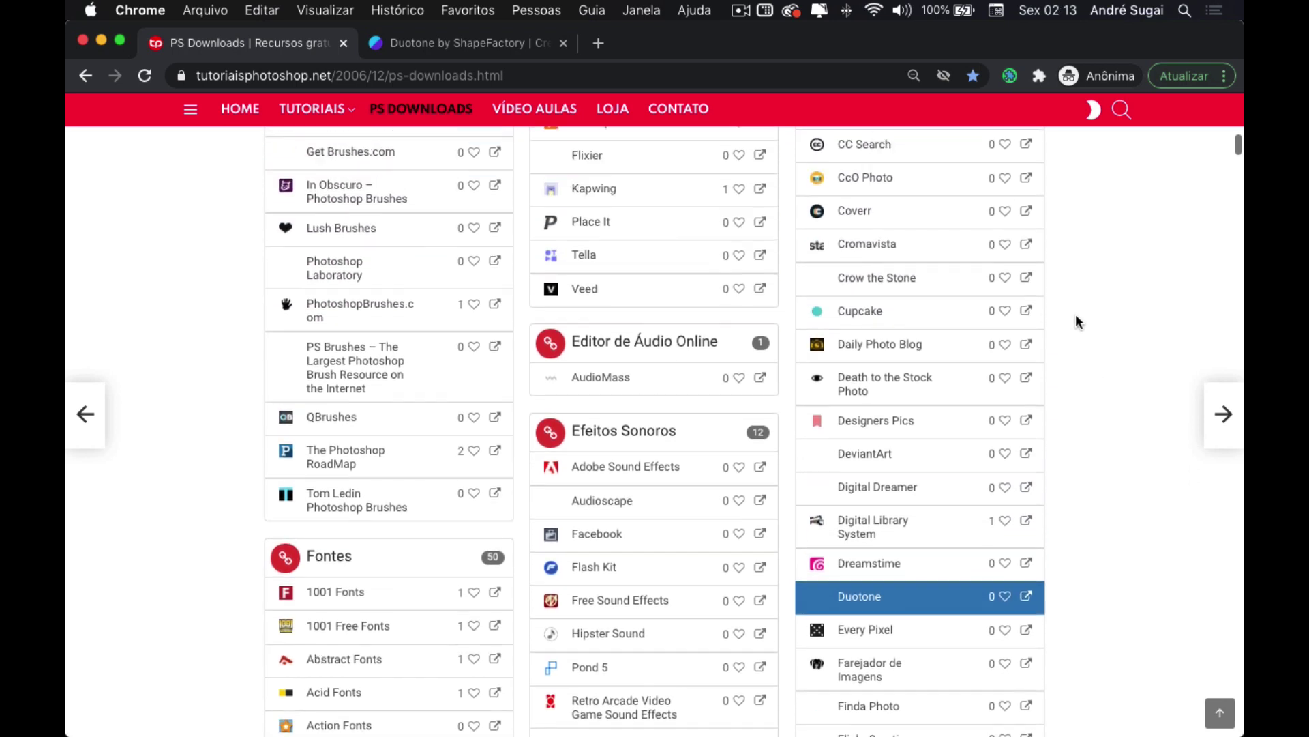
scroll(1076, 320, up, 2)
scroll(1076, 317, up, 1)
scroll(1076, 317, up, 2)
scroll(1077, 317, up, 2)
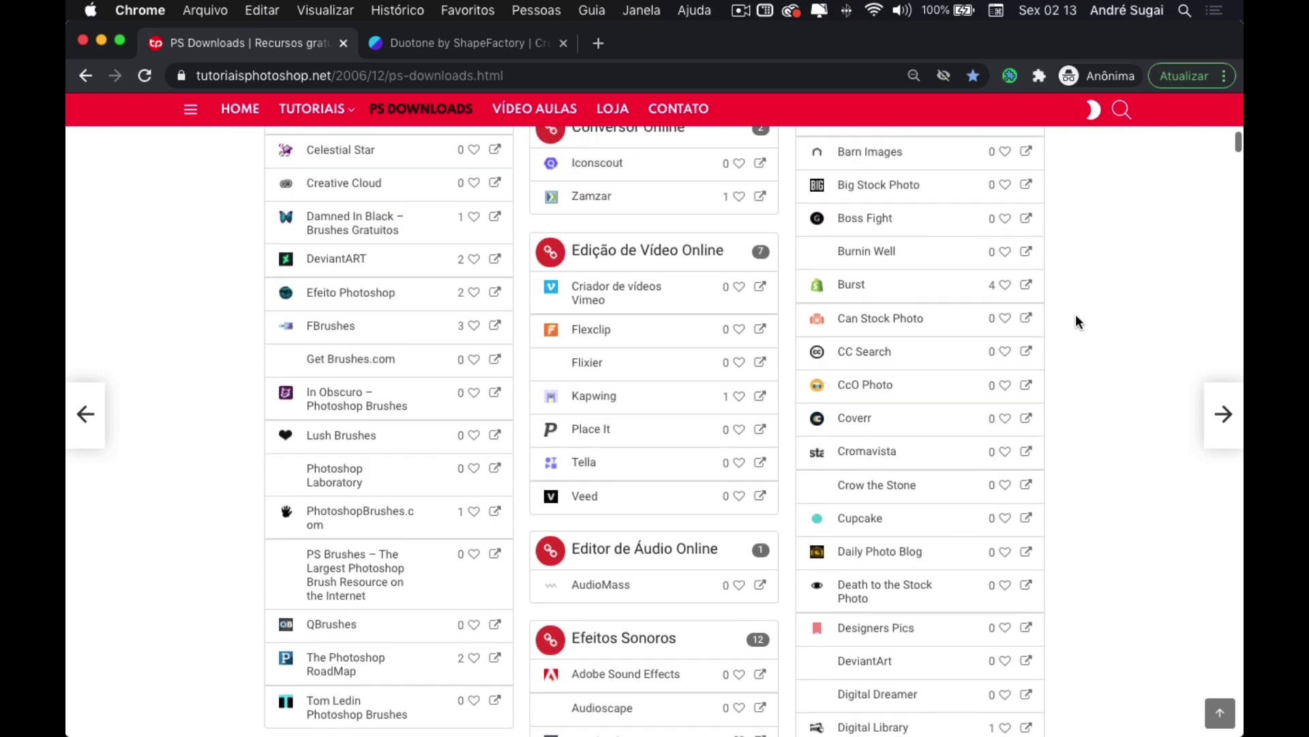
scroll(1076, 317, up, 2)
scroll(1077, 321, up, 1)
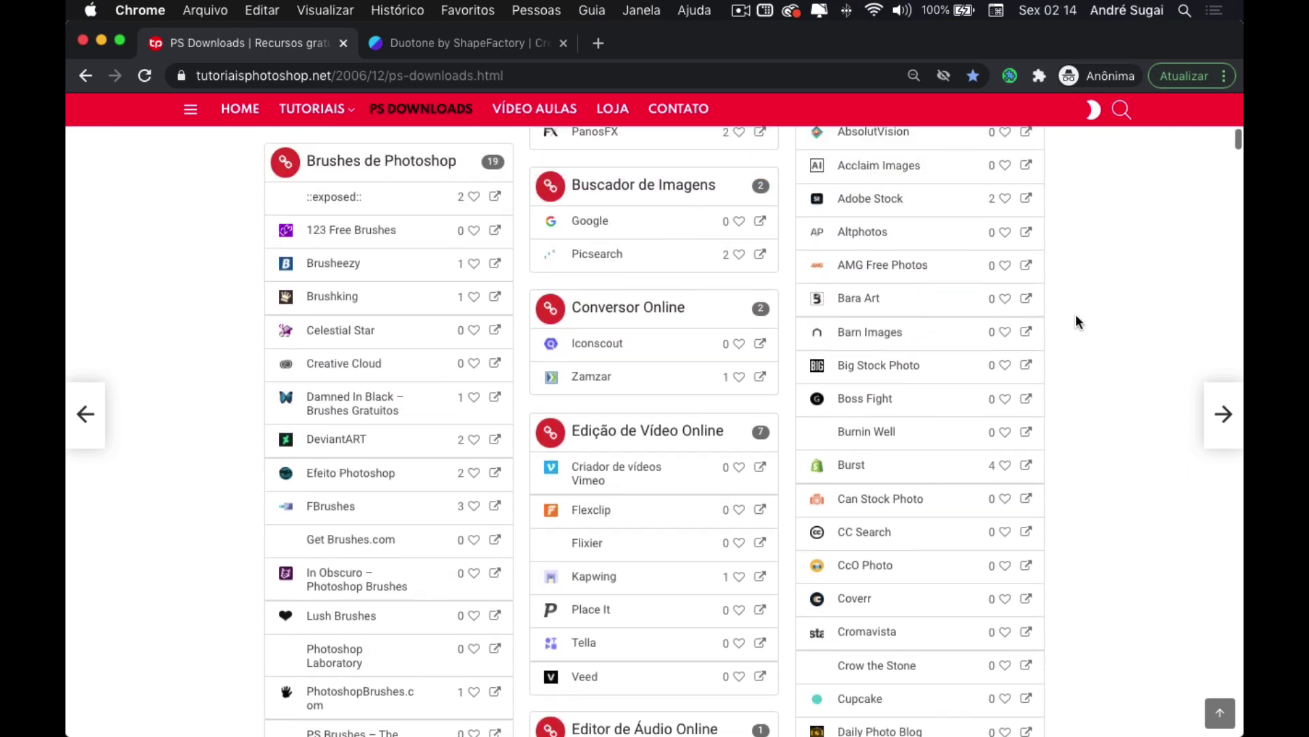
scroll(1076, 320, up, 2)
scroll(1076, 321, up, 2)
scroll(1076, 320, up, 1)
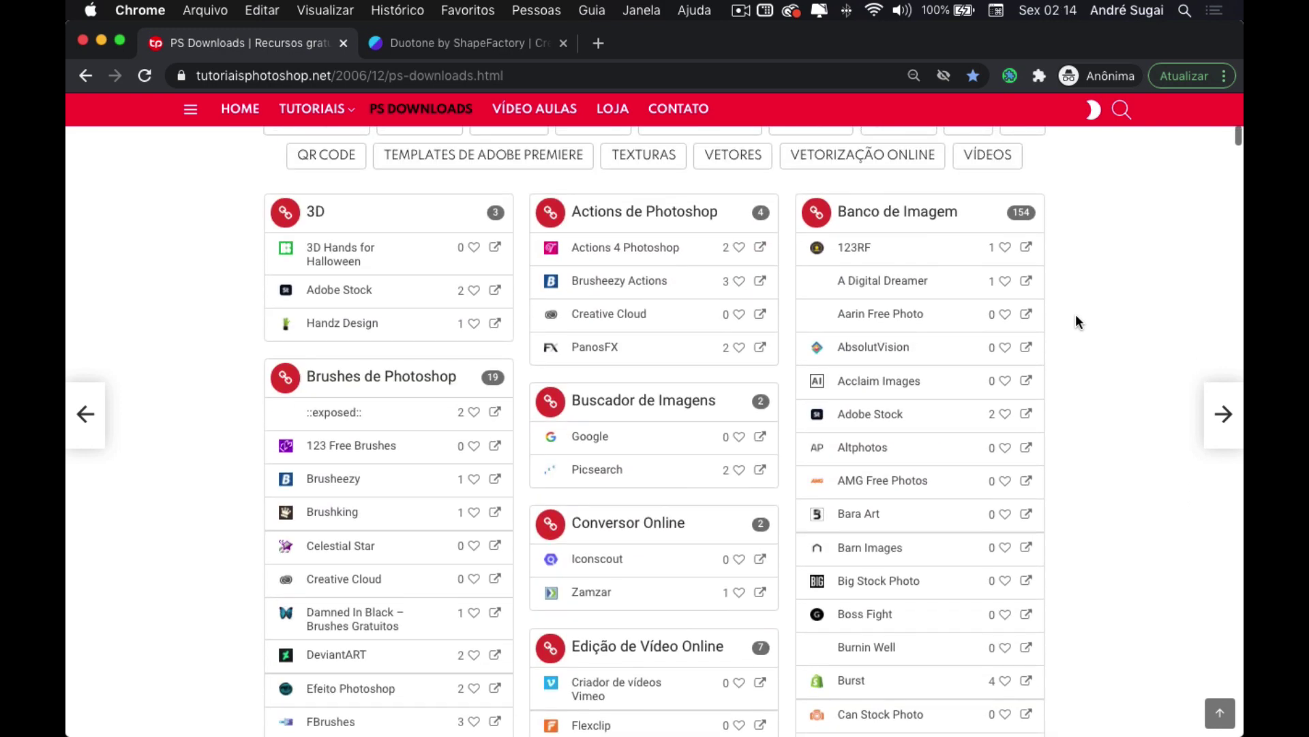
scroll(1076, 320, up, 1)
scroll(1076, 321, down, 1)
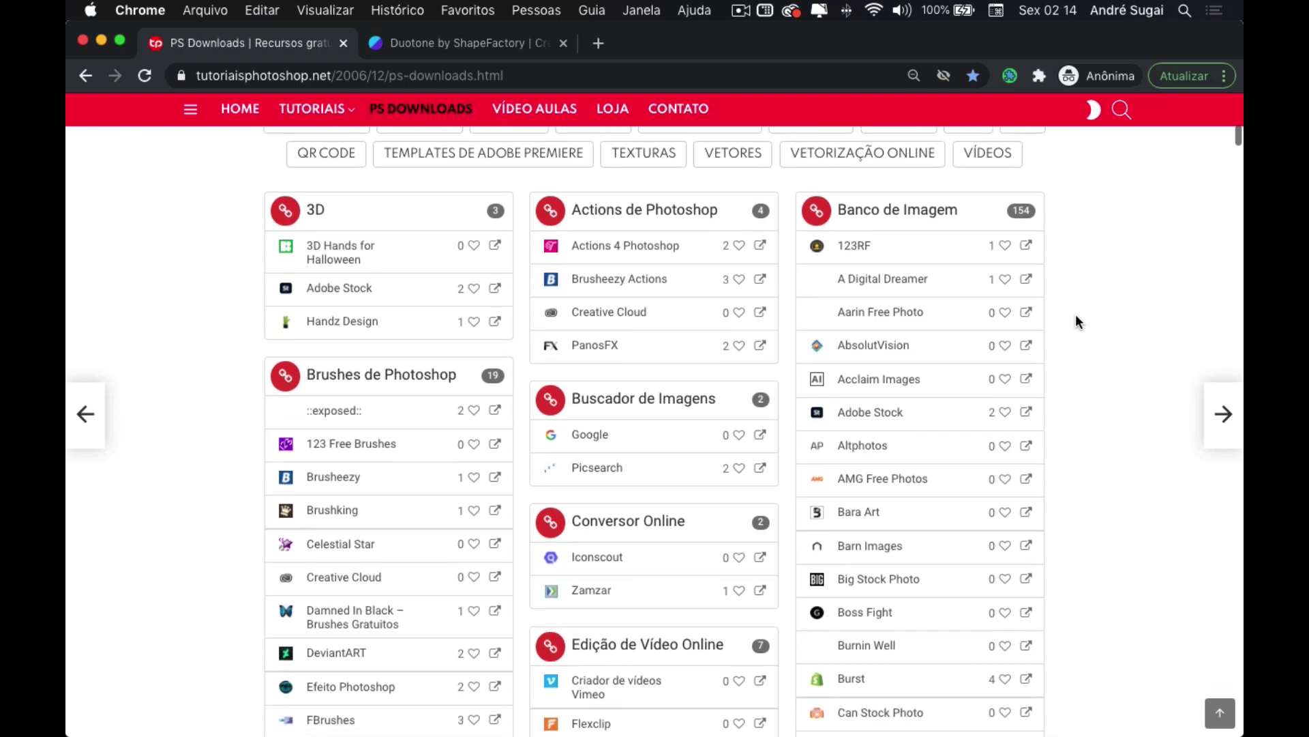
scroll(1077, 327, down, 1)
scroll(1076, 331, down, 3)
scroll(1077, 331, down, 5)
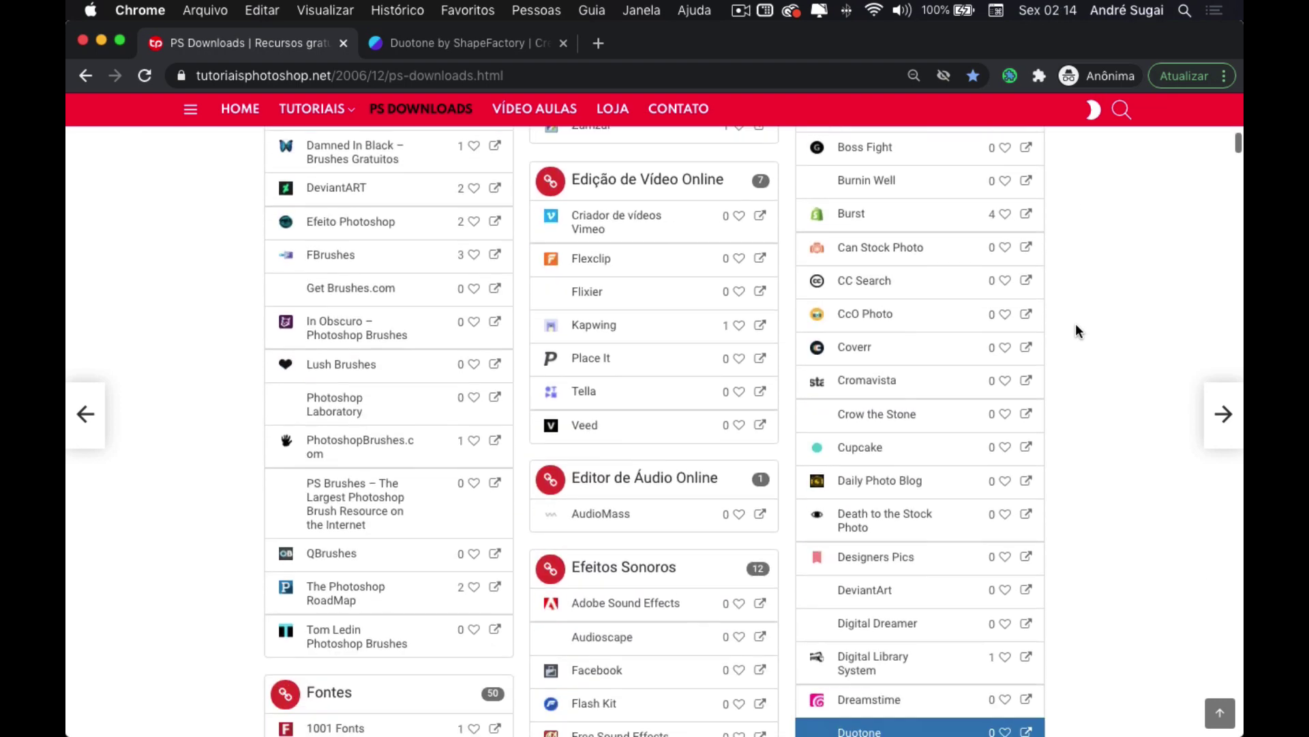
scroll(1076, 331, up, 4)
scroll(1076, 327, up, 3)
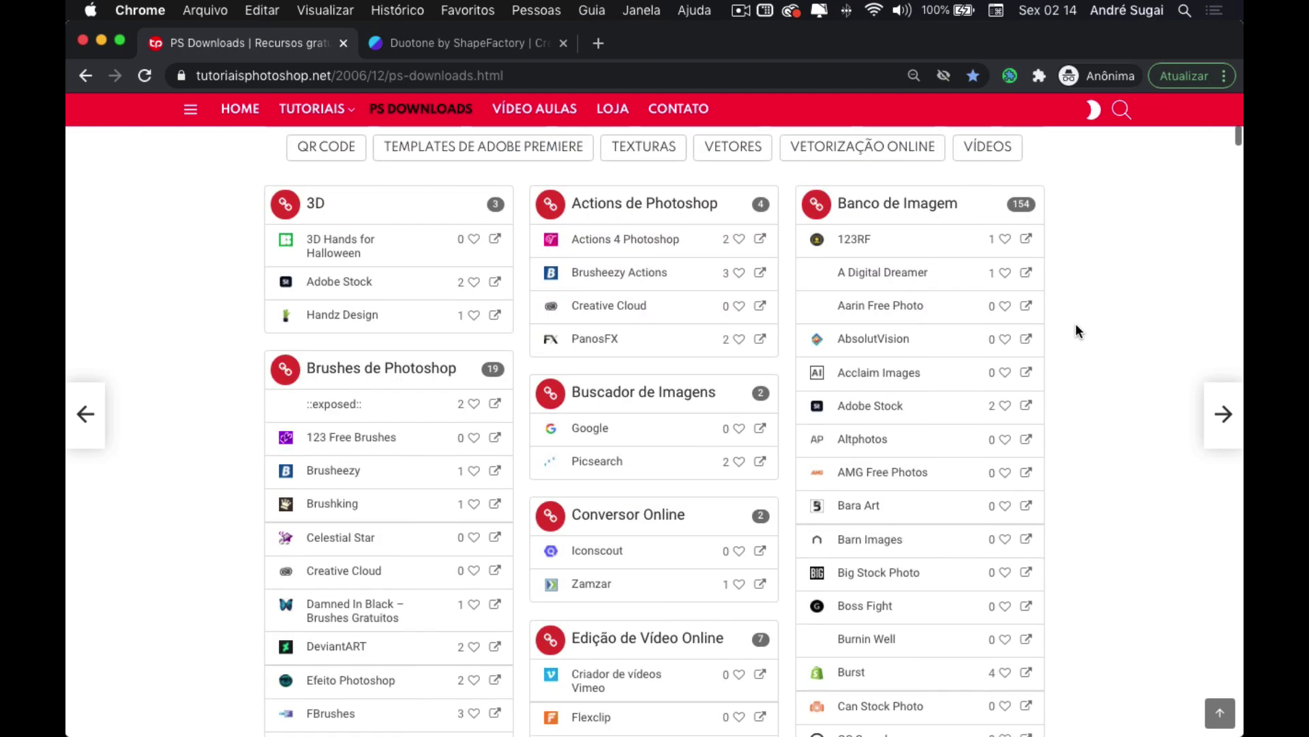
scroll(1075, 323, up, 1)
scroll(1075, 323, up, 1)
scroll(1075, 323, up, 2)
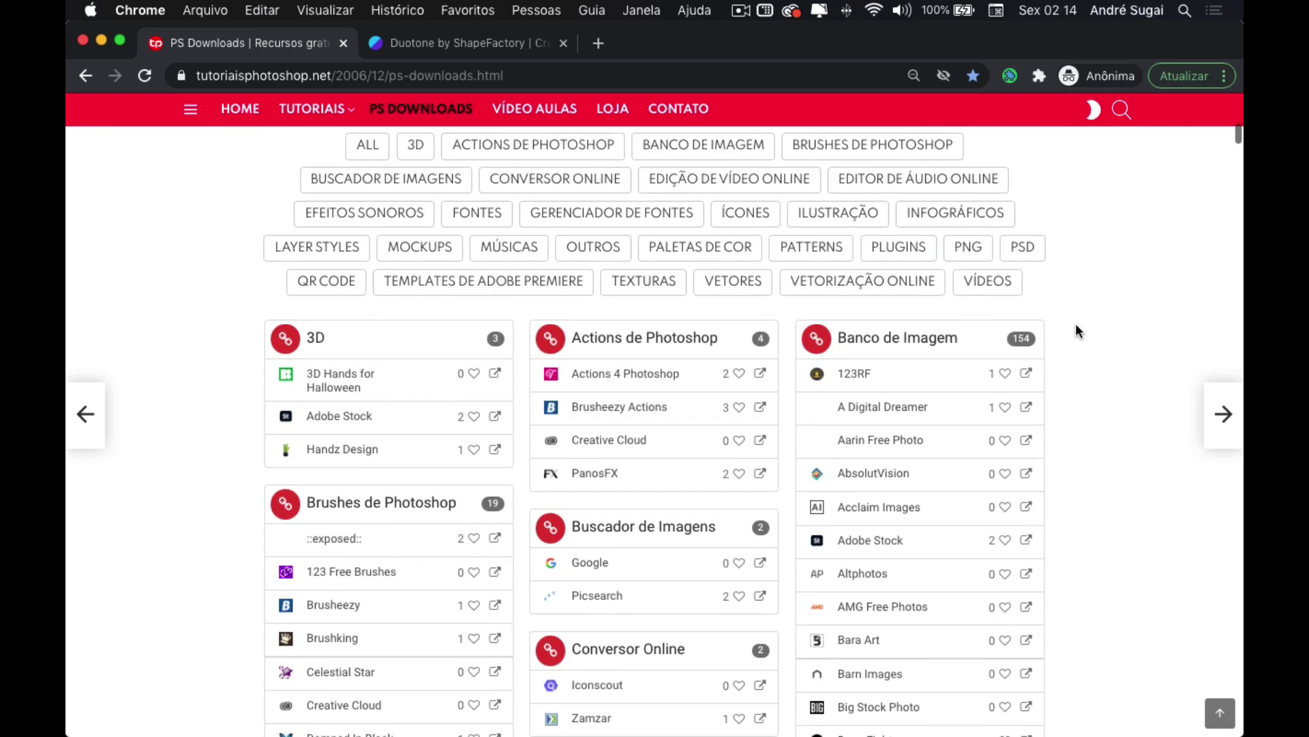
scroll(1077, 331, down, 2)
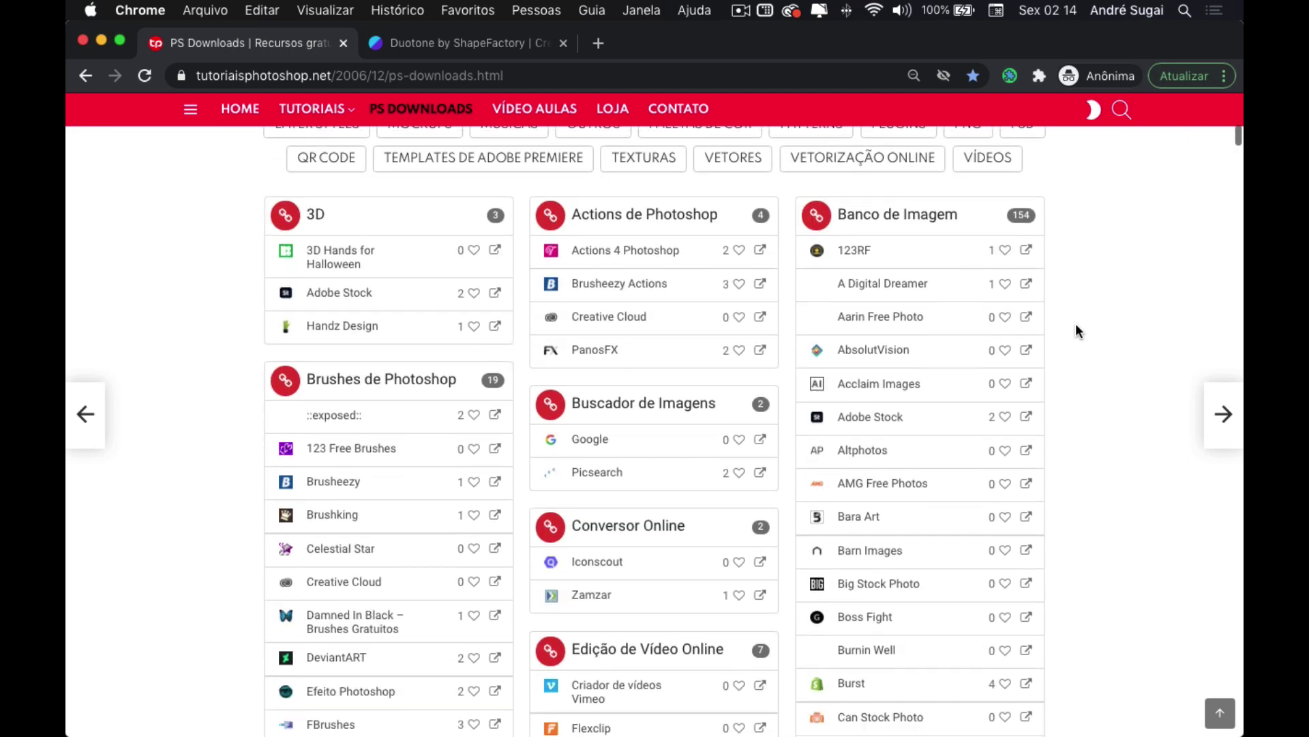
scroll(1076, 331, down, 2)
scroll(1075, 323, down, 1)
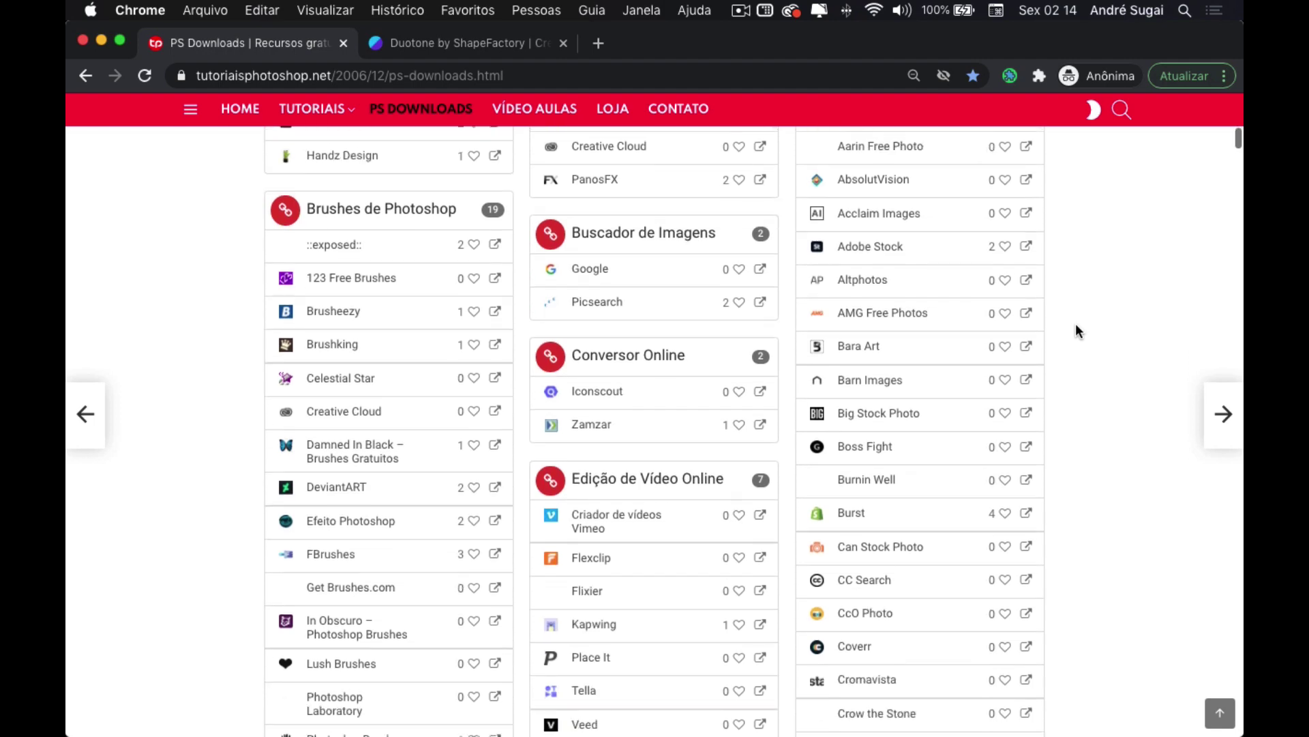
scroll(1075, 324, down, 3)
scroll(1075, 323, down, 2)
scroll(1075, 324, down, 2)
scroll(1076, 325, down, 2)
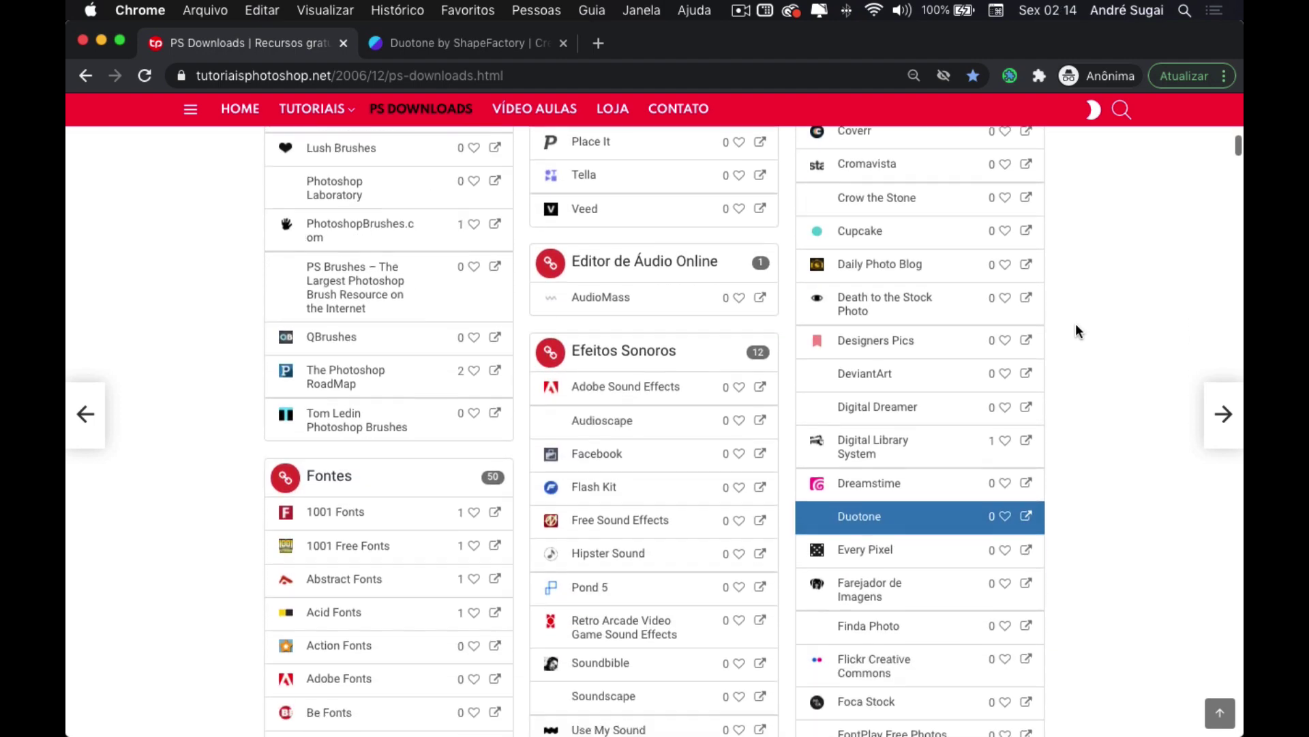
scroll(1076, 325, down, 2)
scroll(1076, 325, down, 1)
scroll(1076, 325, down, 2)
scroll(1075, 323, down, 1)
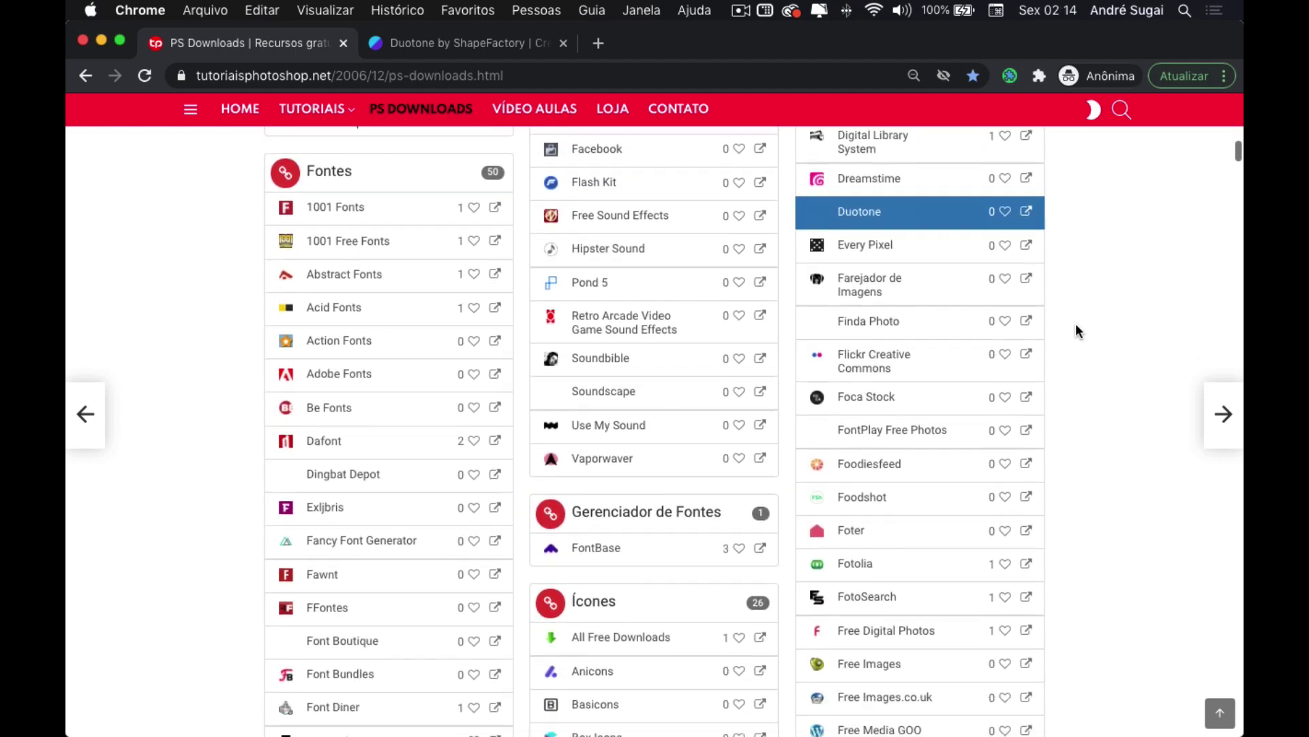
scroll(1075, 324, down, 2)
scroll(1075, 323, down, 1)
scroll(1075, 323, down, 1)
scroll(1076, 326, down, 2)
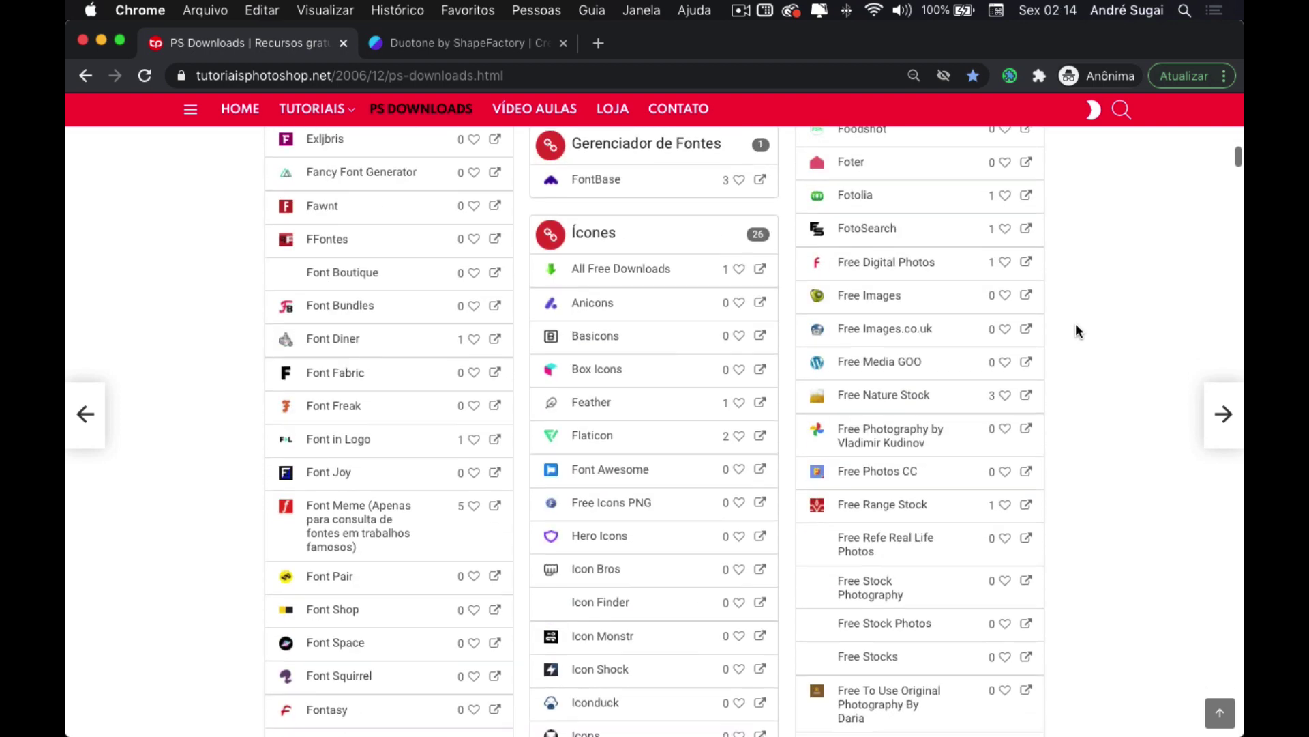
scroll(1076, 326, down, 1)
scroll(1075, 326, down, 2)
scroll(1075, 326, down, 3)
scroll(1074, 325, down, 1)
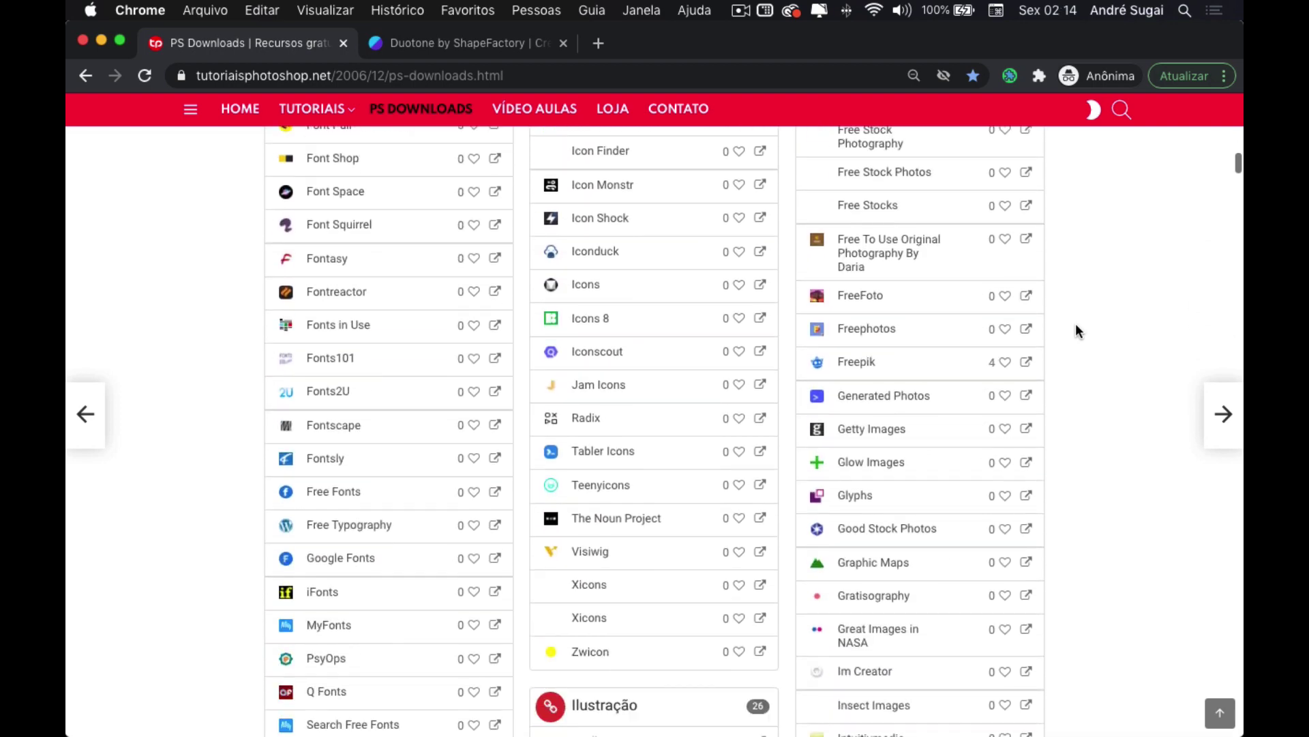
scroll(1075, 324, down, 2)
scroll(1075, 325, down, 3)
scroll(1075, 325, down, 3)
scroll(1075, 323, down, 3)
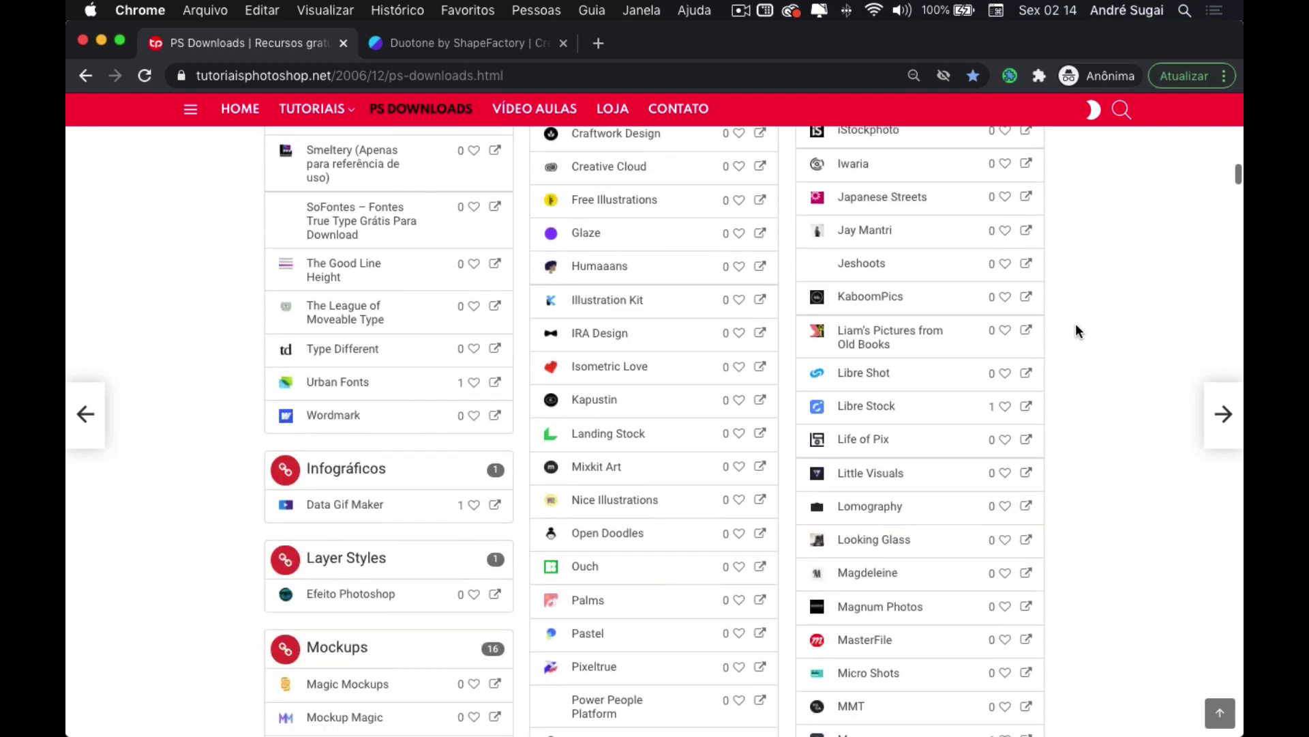
scroll(1075, 323, down, 3)
scroll(1075, 324, down, 2)
scroll(1074, 323, down, 2)
scroll(1074, 323, down, 2)
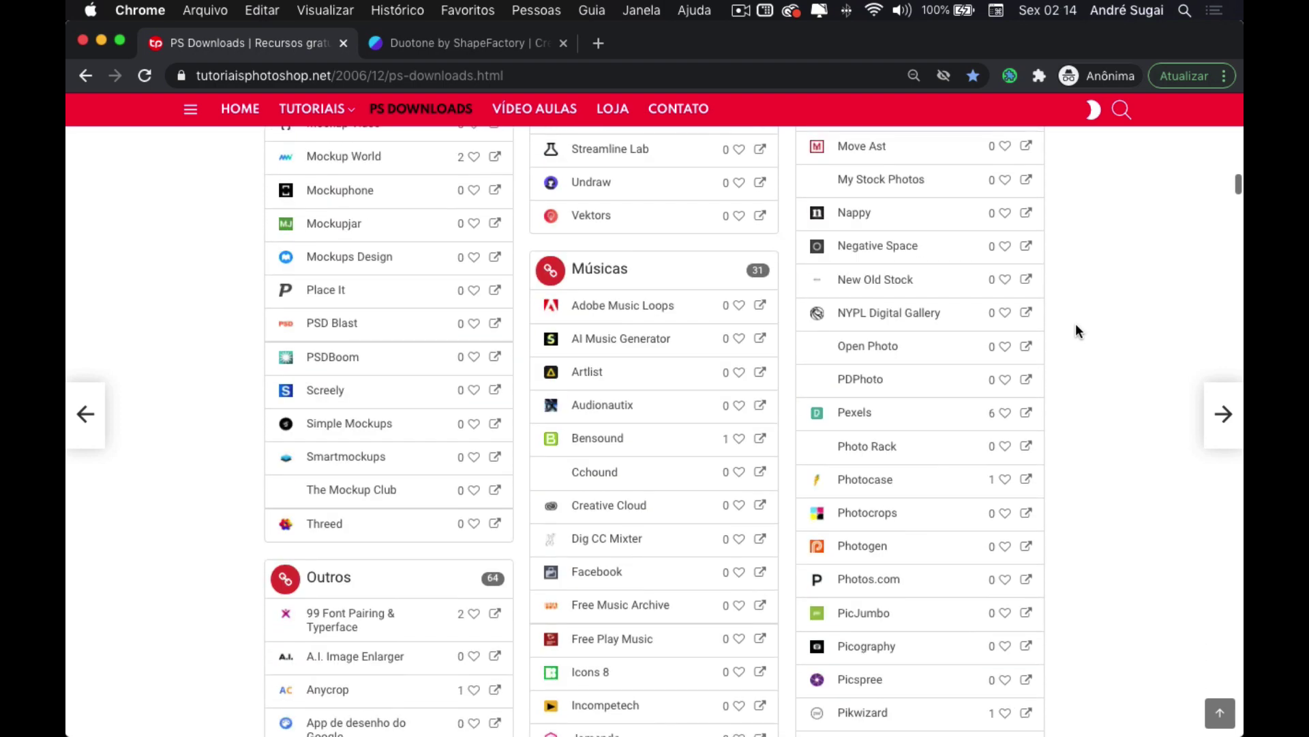
scroll(1075, 323, down, 4)
scroll(1075, 323, down, 3)
scroll(1075, 323, down, 2)
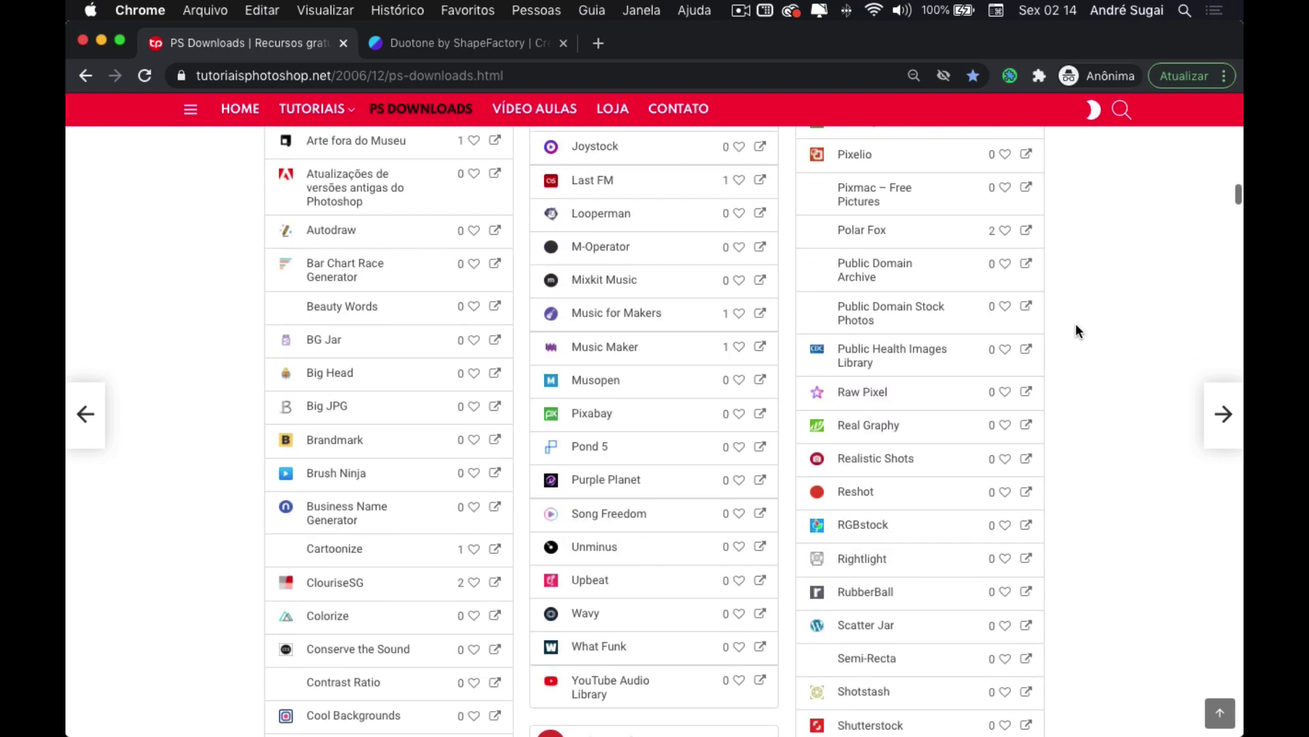
click(444, 43)
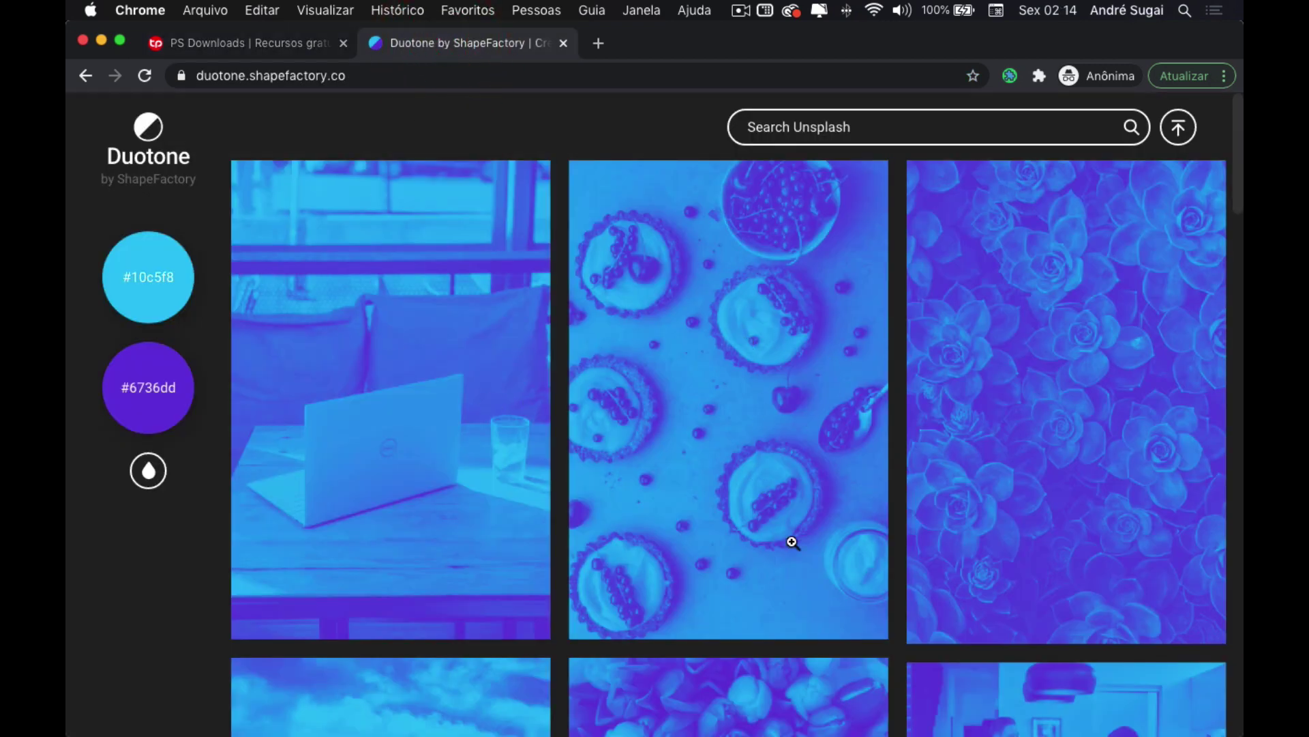
scroll(792, 543, down, 5)
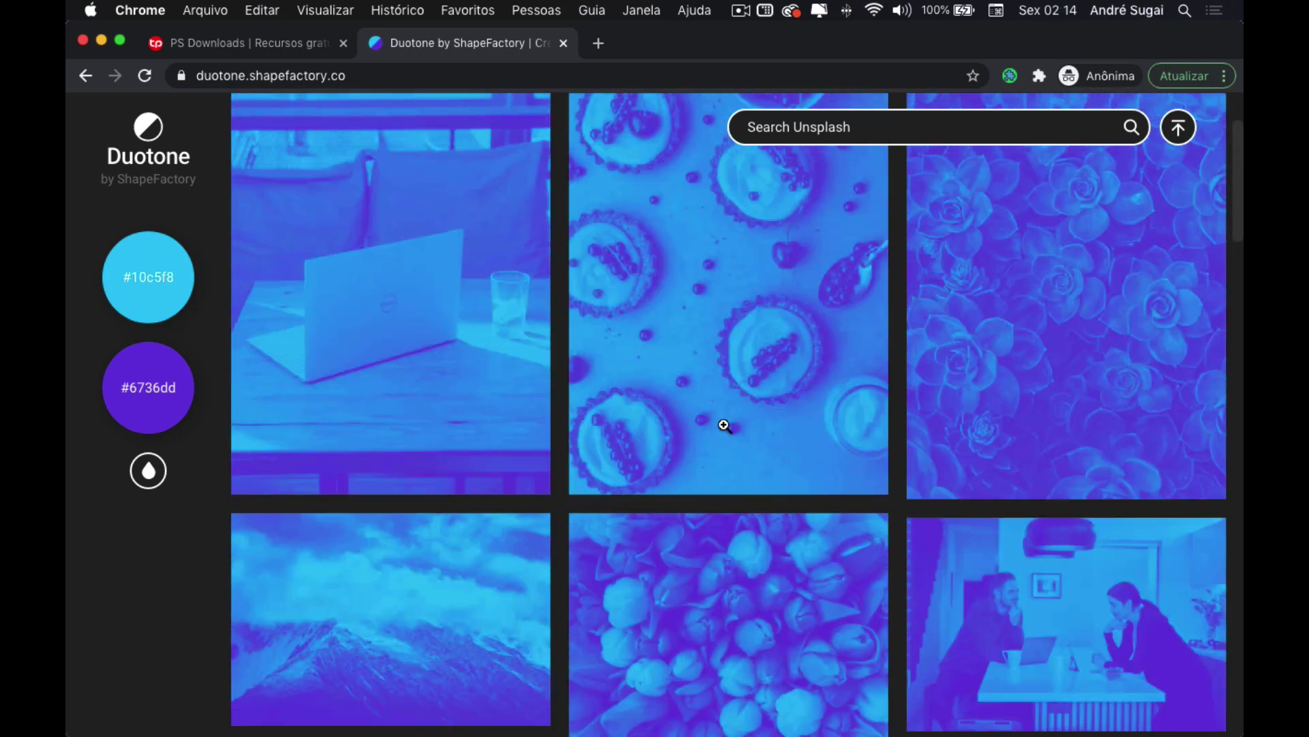
scroll(724, 425, up, 3)
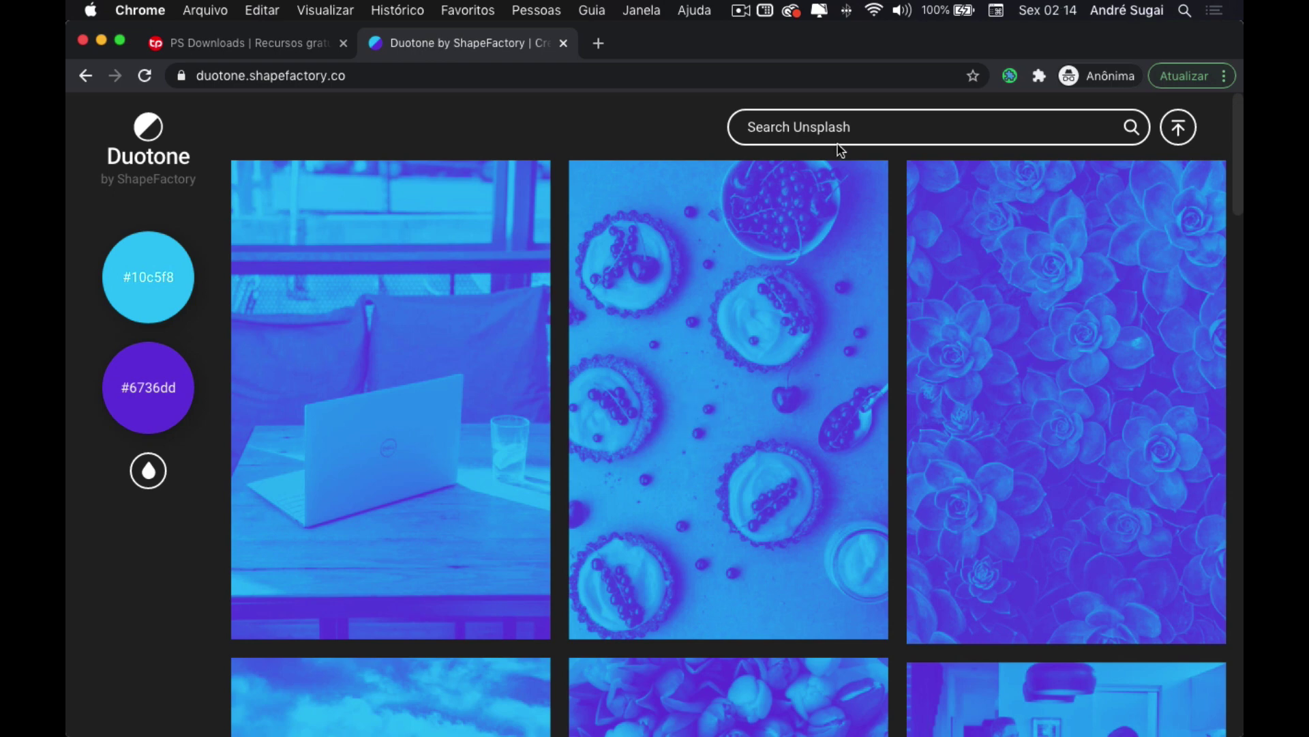
Search Unsplash for 'montanha' and browse the cyan/purple tinted results
click(710, 125)
text(ontanha)
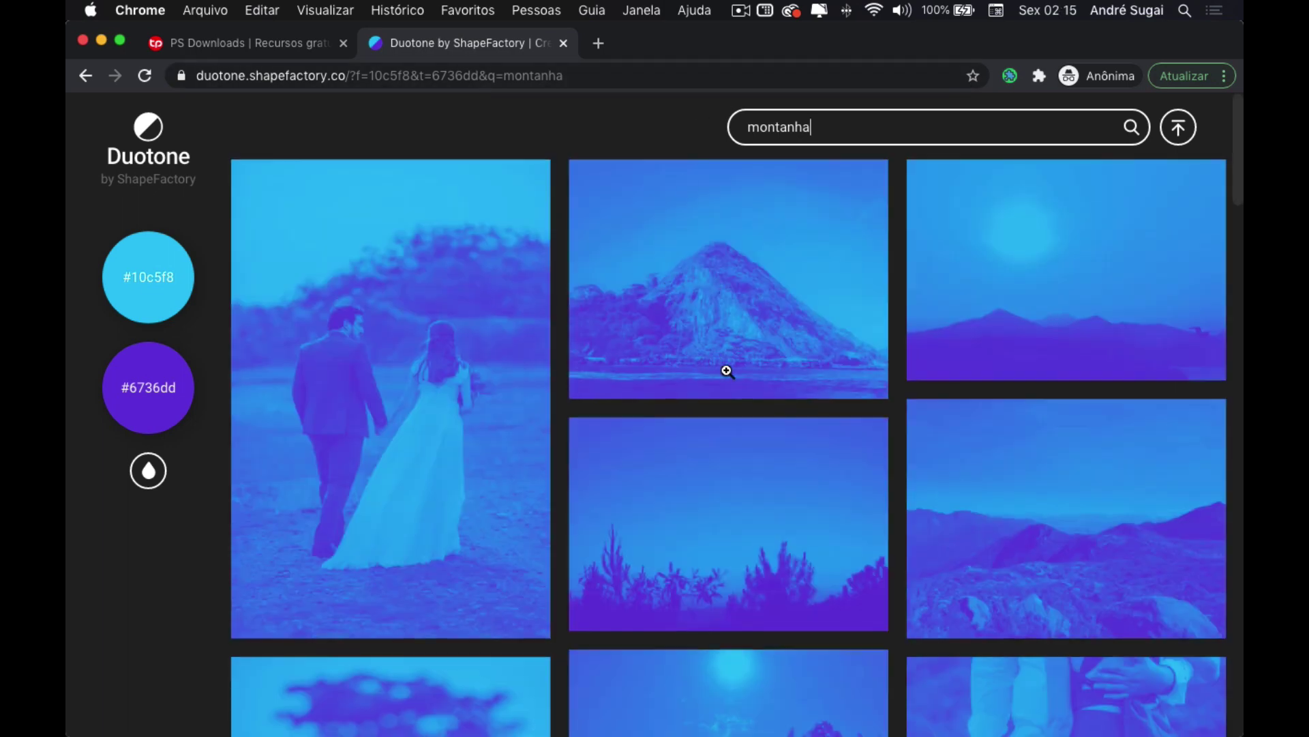
scroll(727, 371, down, 3)
scroll(724, 389, down, 2)
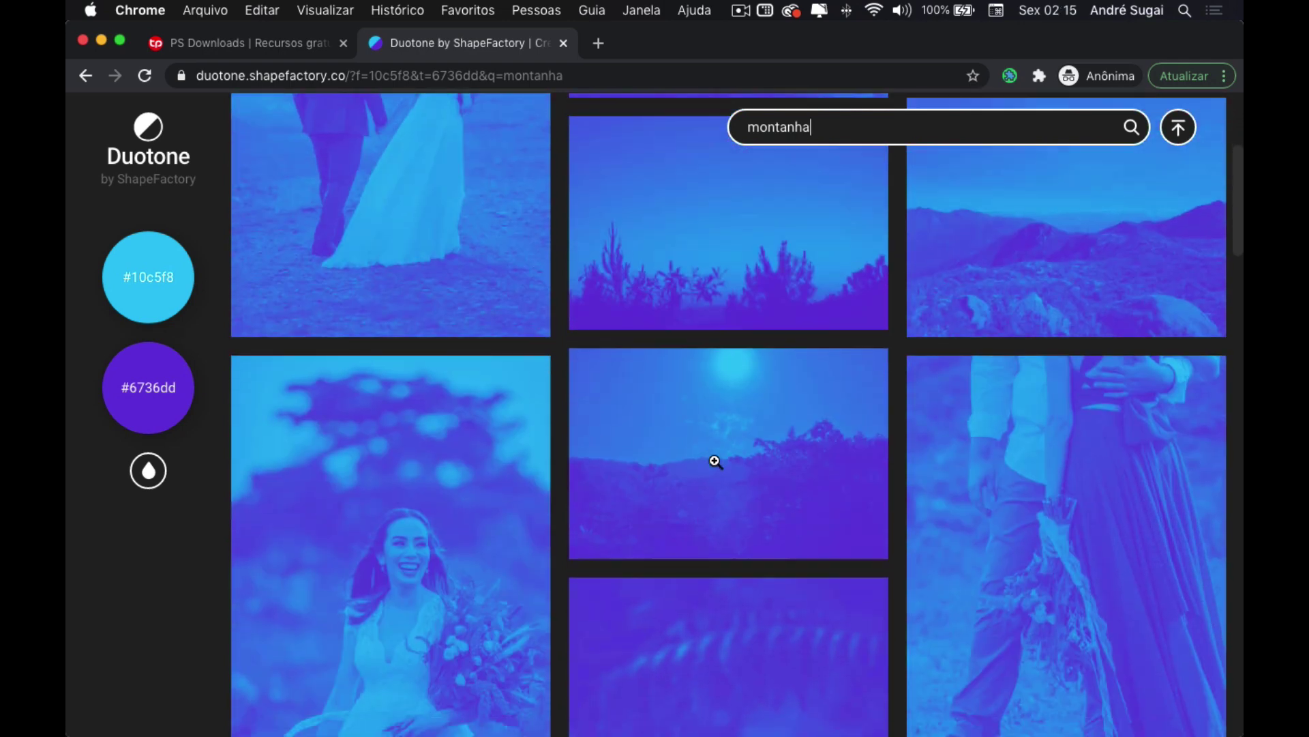
scroll(712, 462, down, 3)
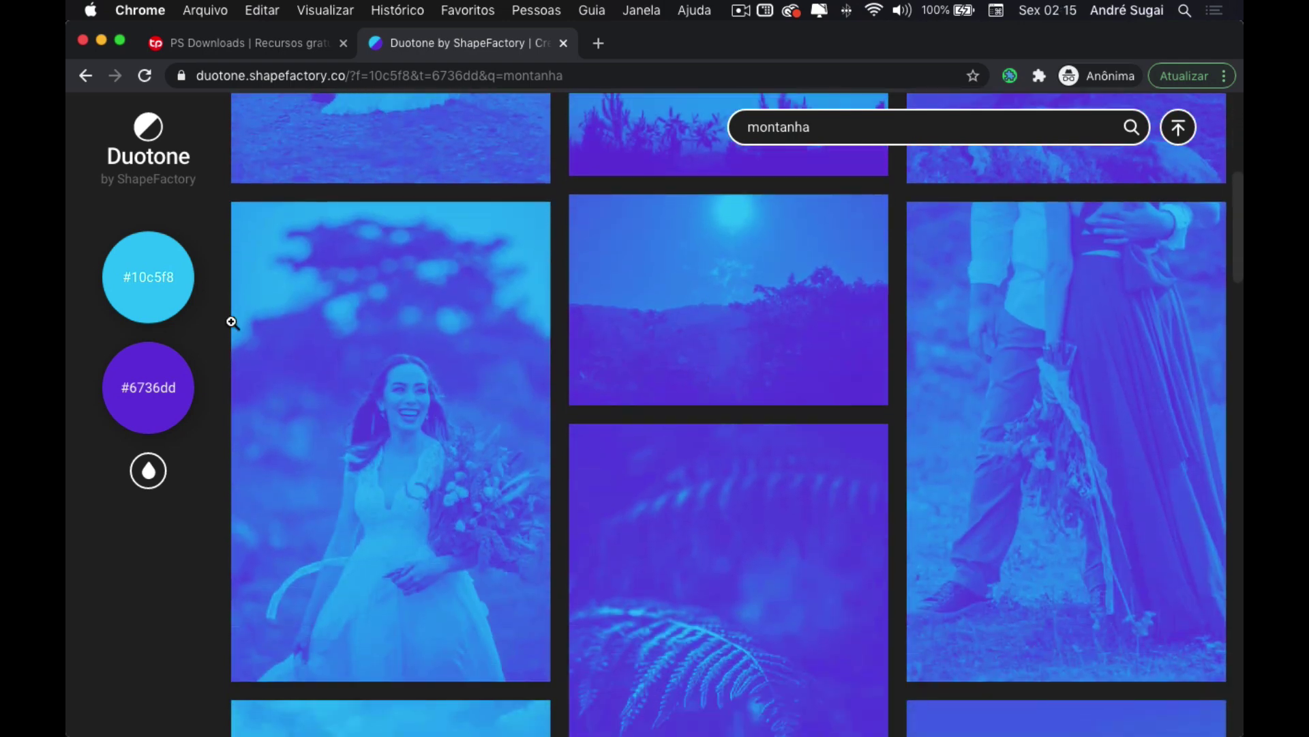
Change the first duotone colour from #10c5f8 to pink #ff6787
click(152, 283)
click(153, 362)
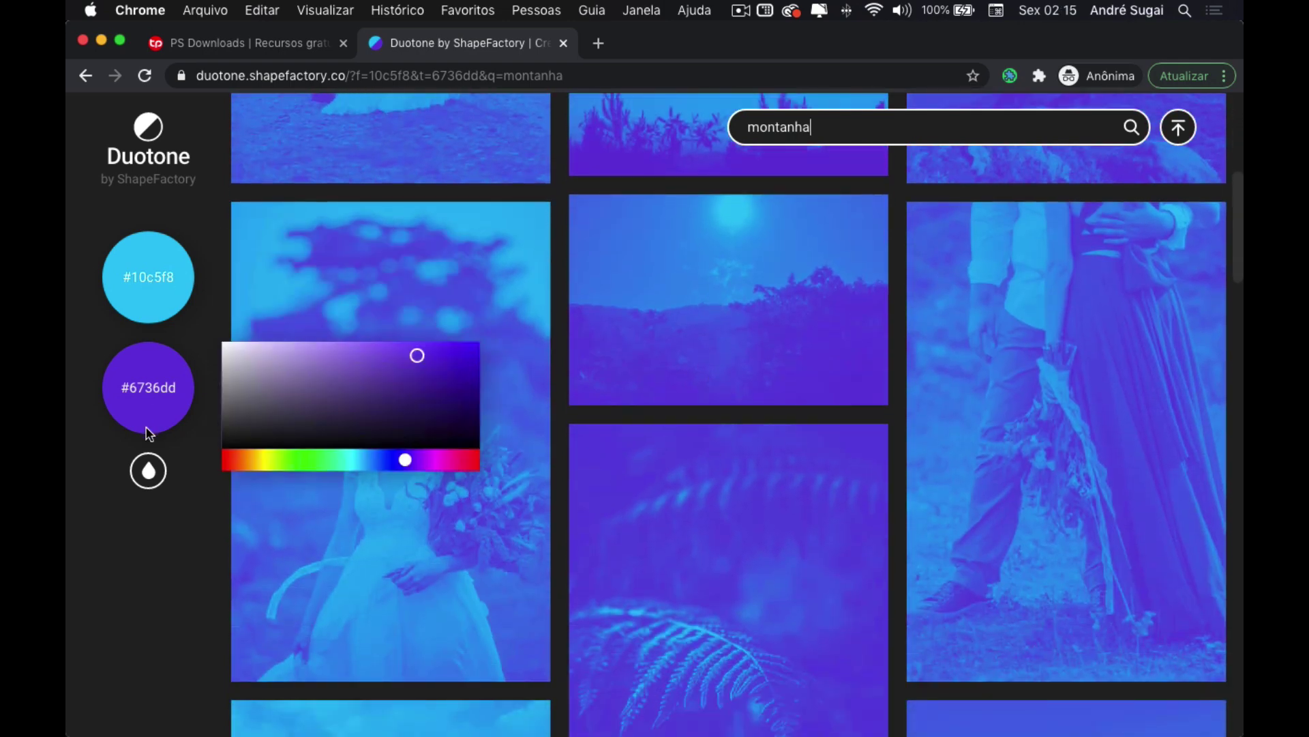
click(140, 276)
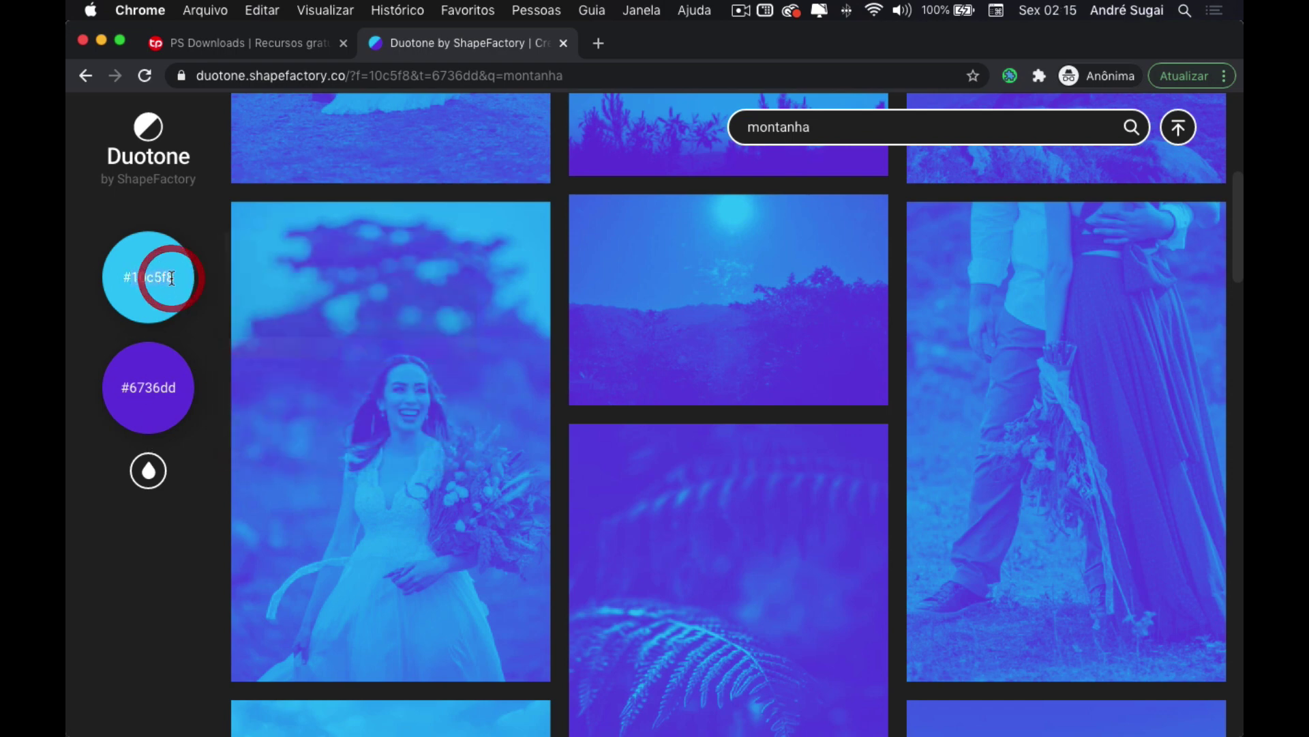
drag(132, 276, 175, 278)
key(BackSpace)
key(BackSpace)
key(BackSpace)
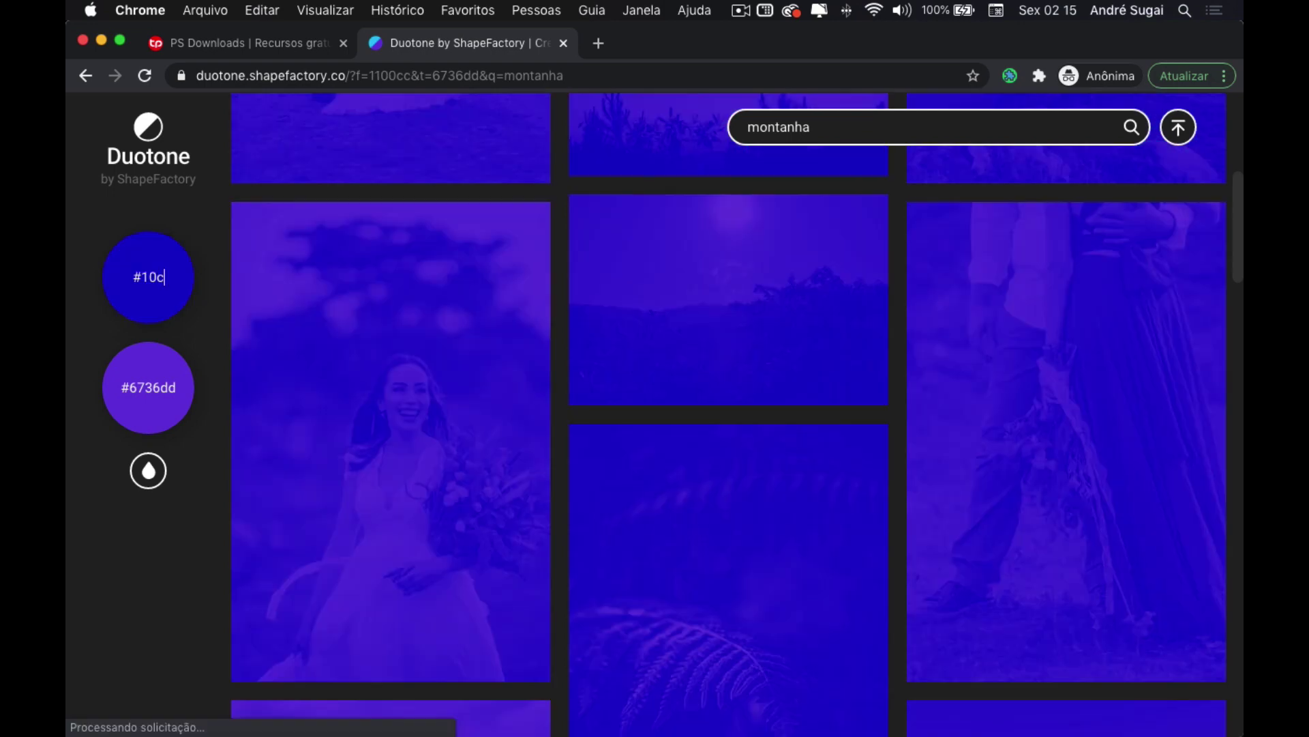
key(BackSpace)
key(BackSpace)
key(BackSpace)
text(#ff)
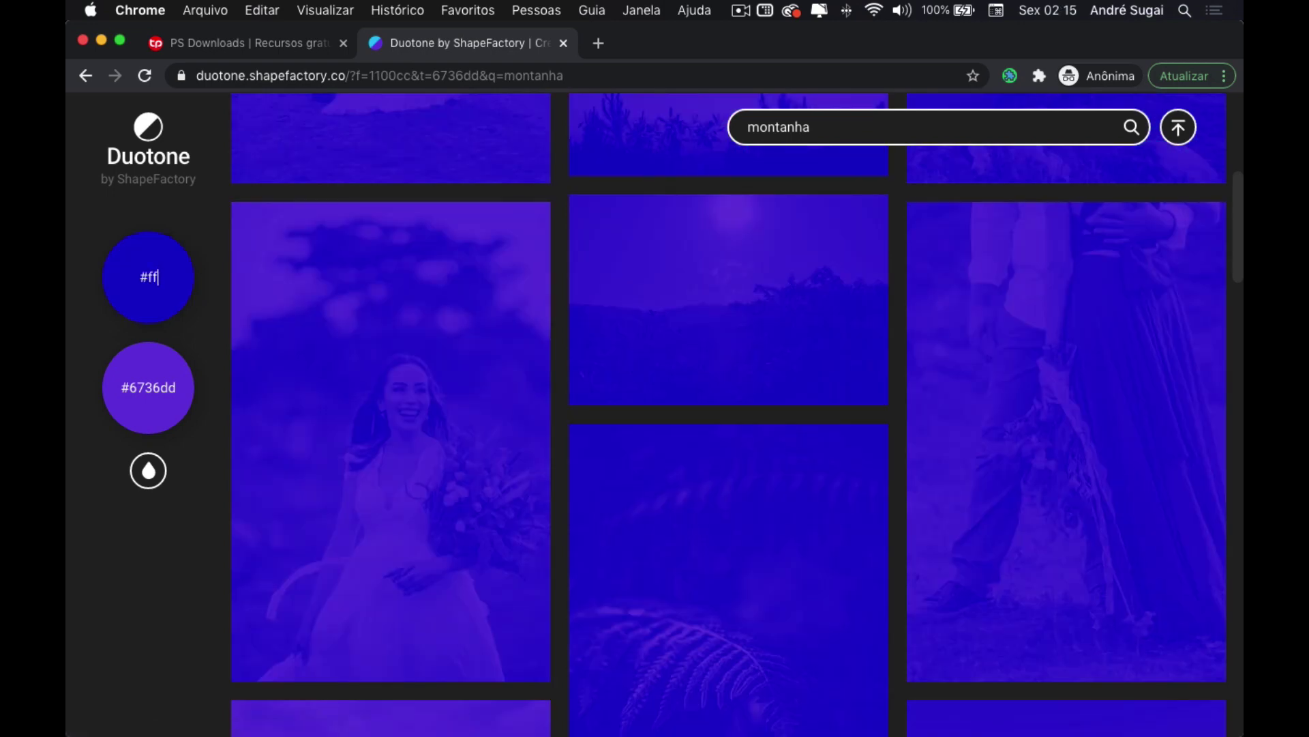
text(6)
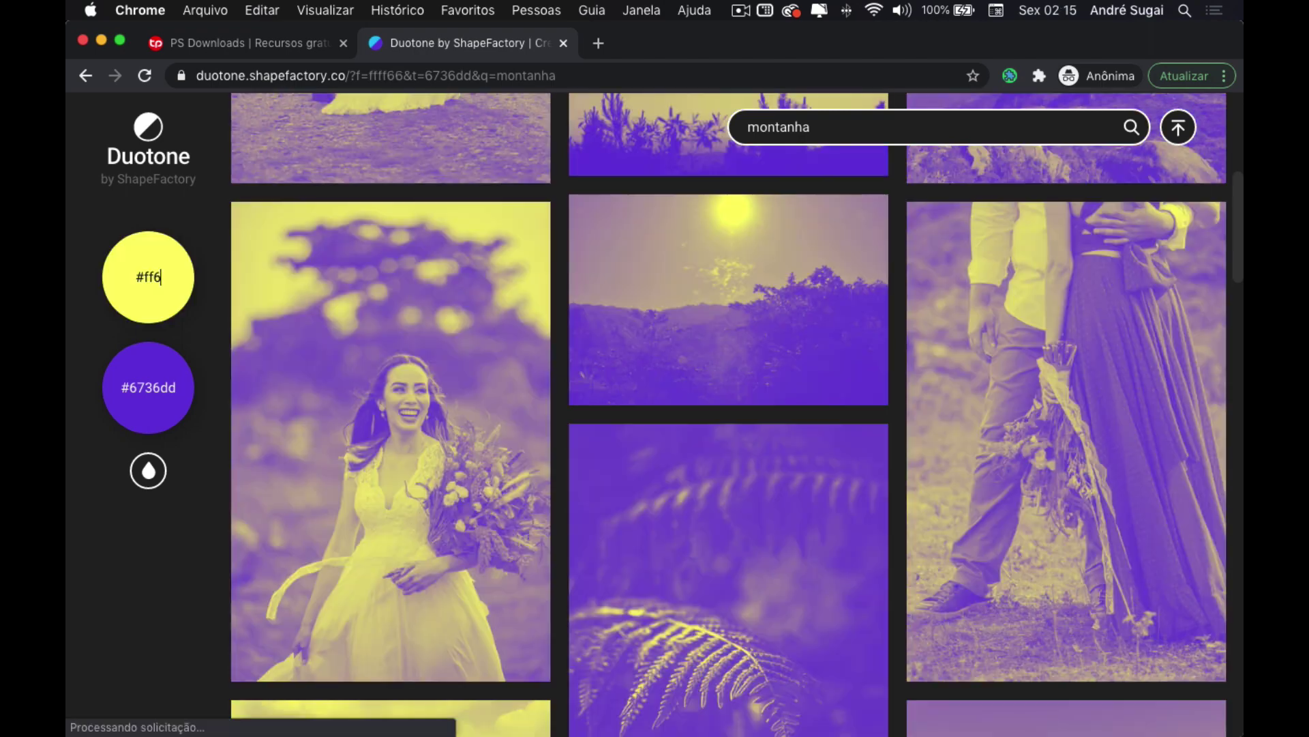
text(787)
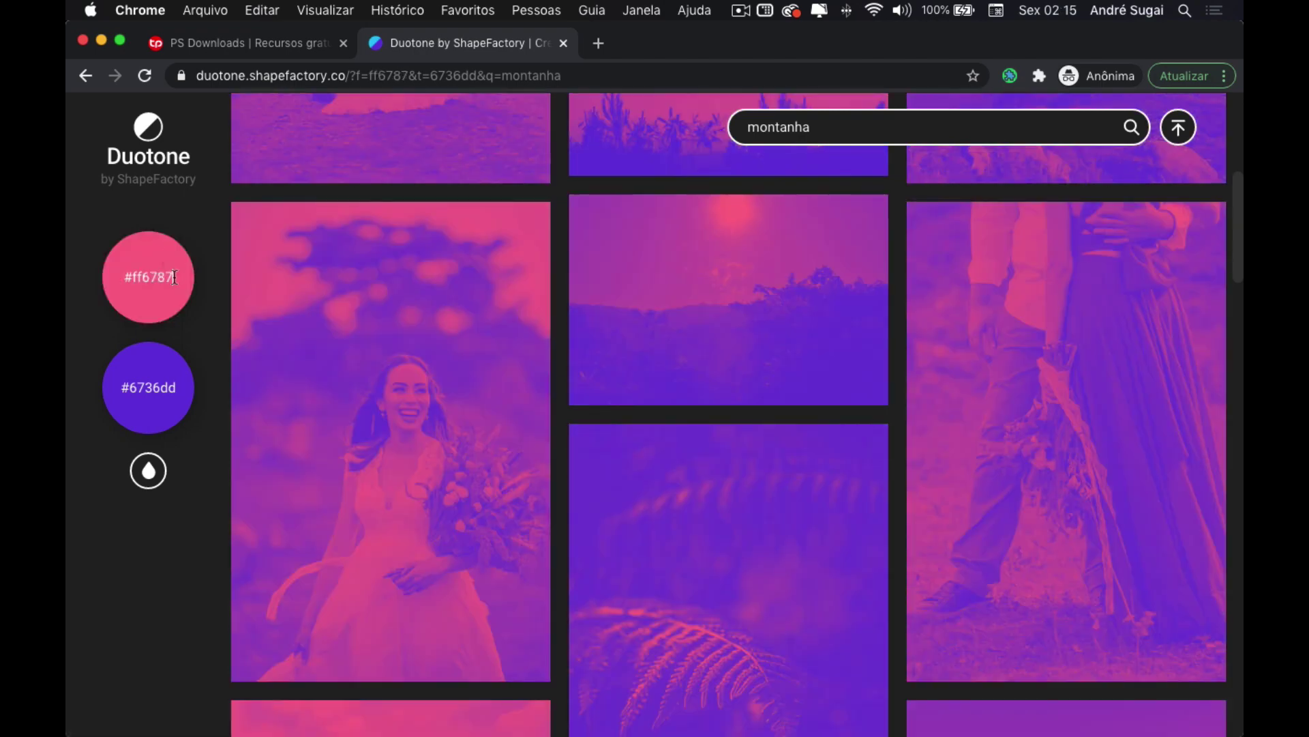
Adjust the second duotone colour to a bright lime green #aadc29
click(178, 384)
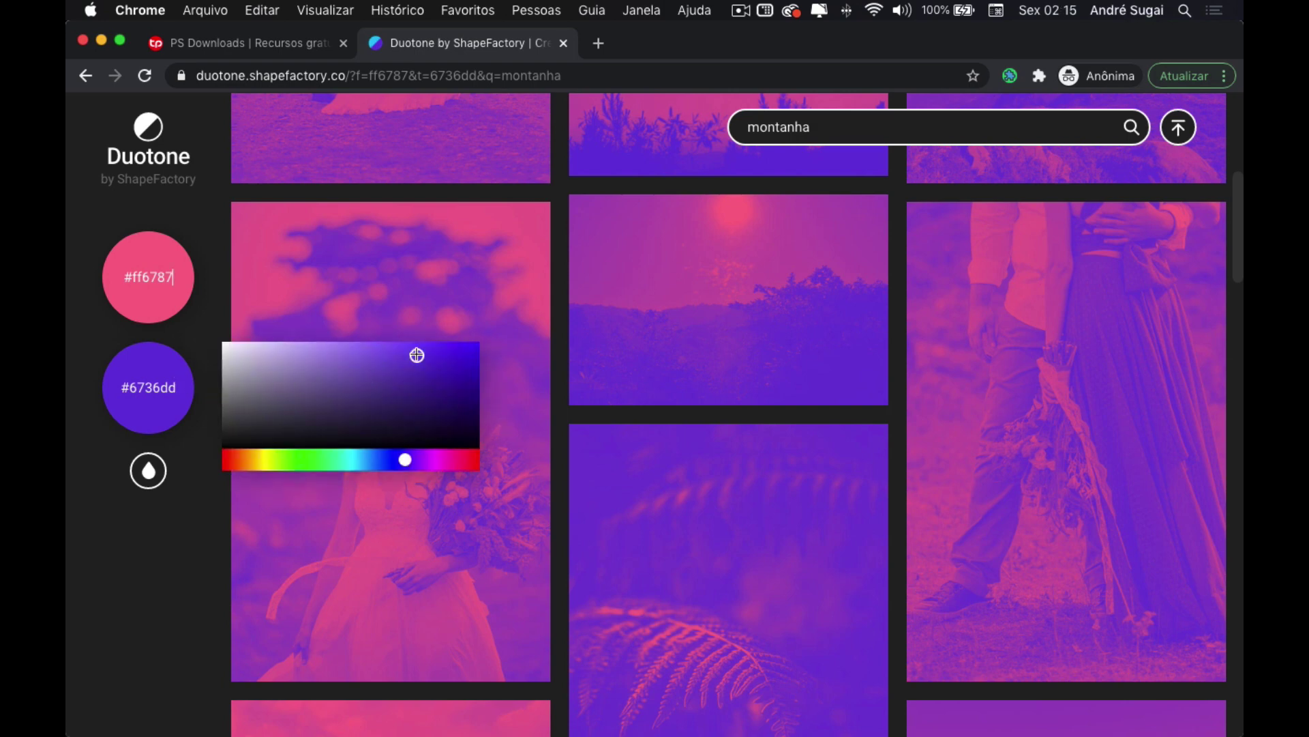
mouse_move(417, 354)
mouse_down()
mouse_move(326, 384)
mouse_move(316, 373)
mouse_move(337, 390)
mouse_up()
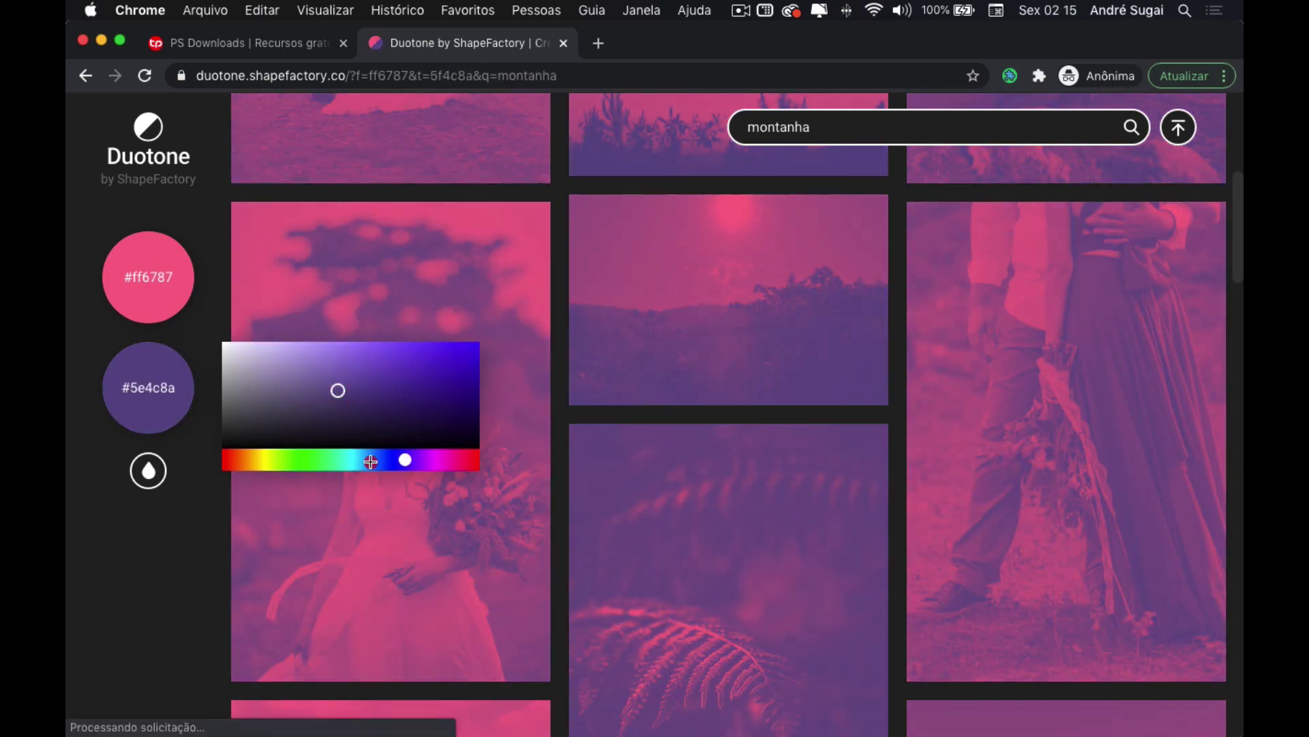
drag(370, 462, 275, 460)
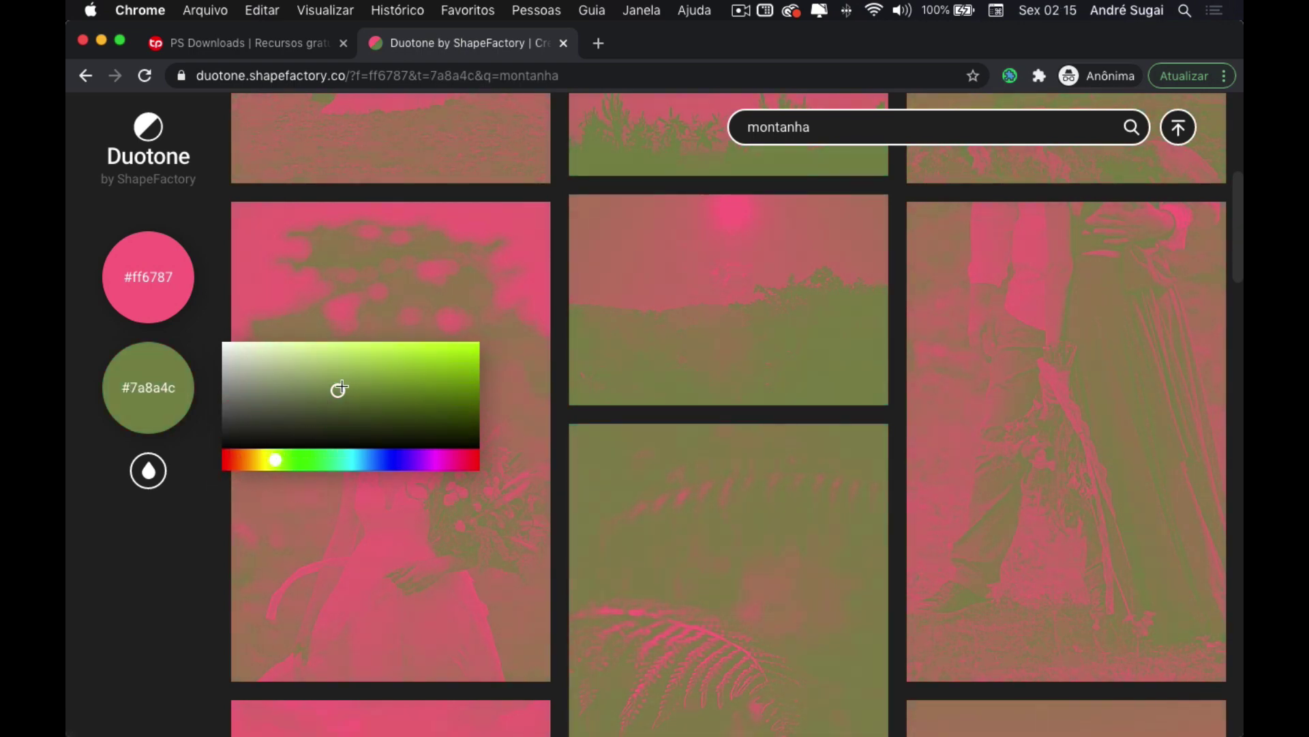
drag(341, 388, 432, 356)
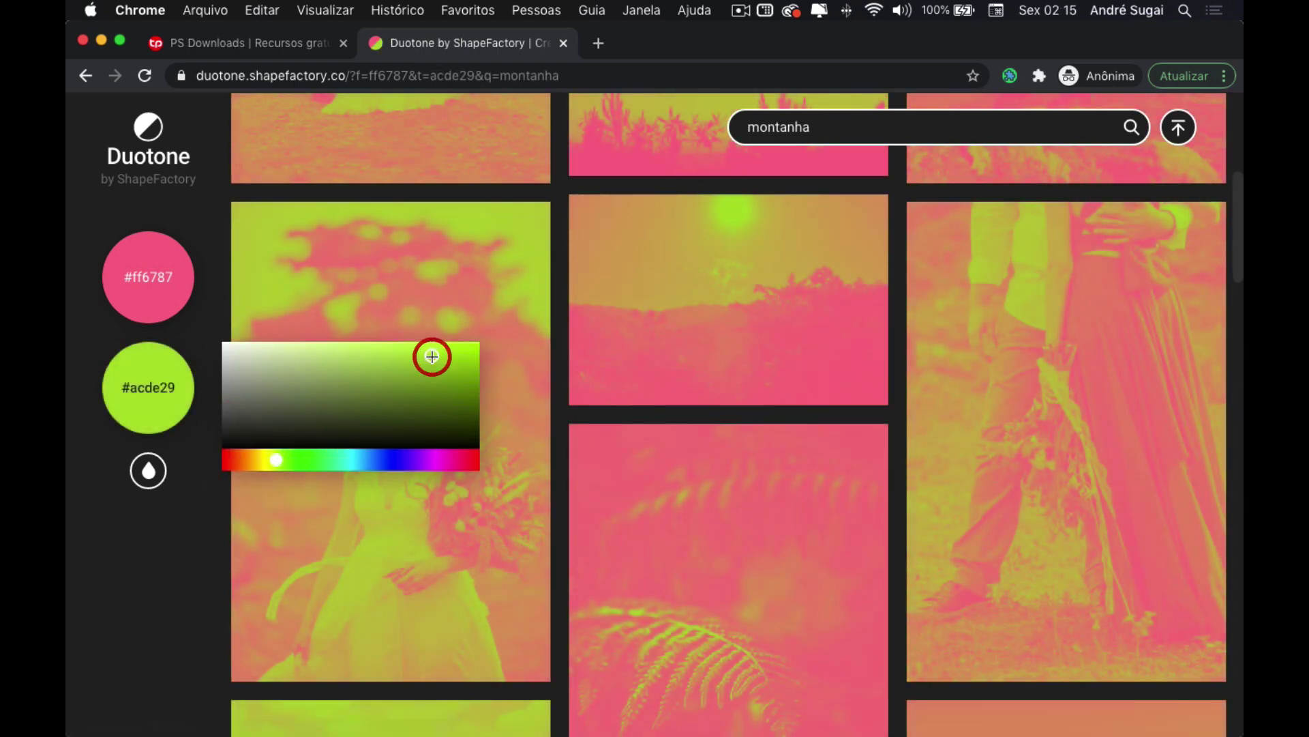
click(197, 539)
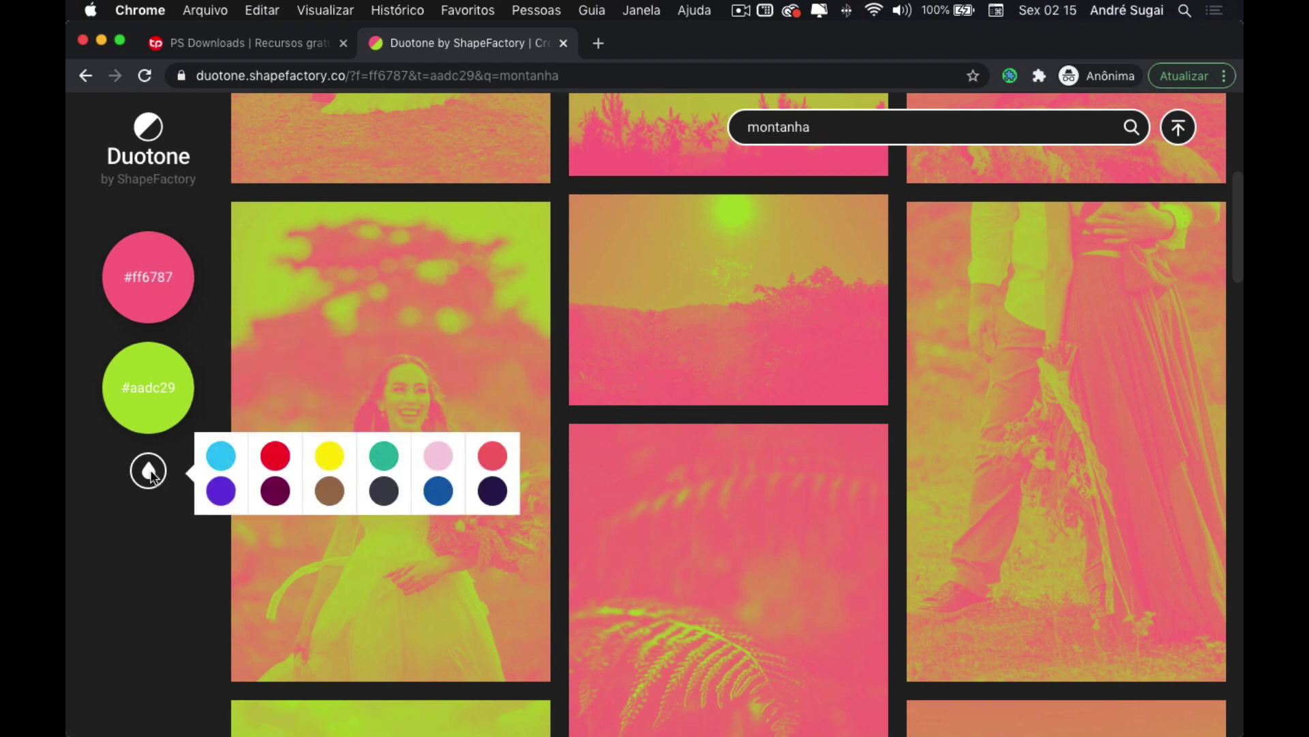
Try the preset palettes, settling on light pink #f6cde1 with blue #005eac
click(223, 476)
click(276, 475)
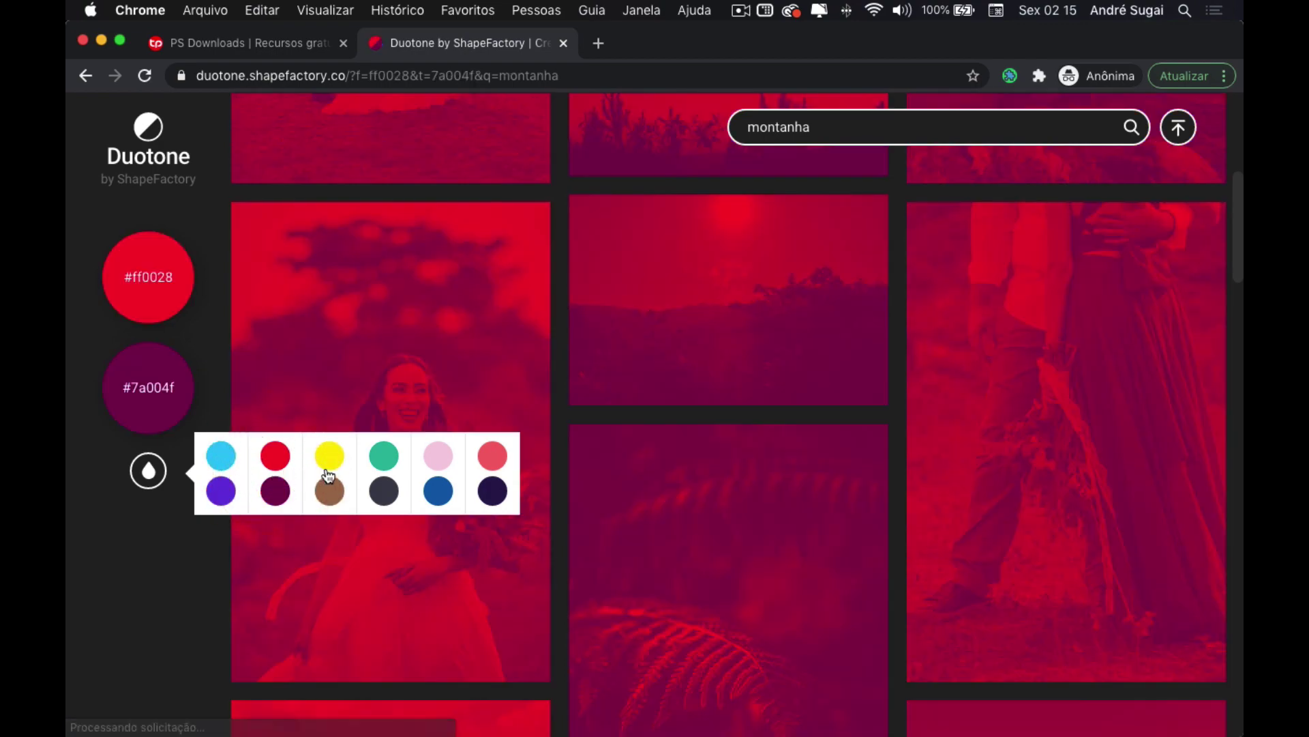
click(328, 476)
click(384, 470)
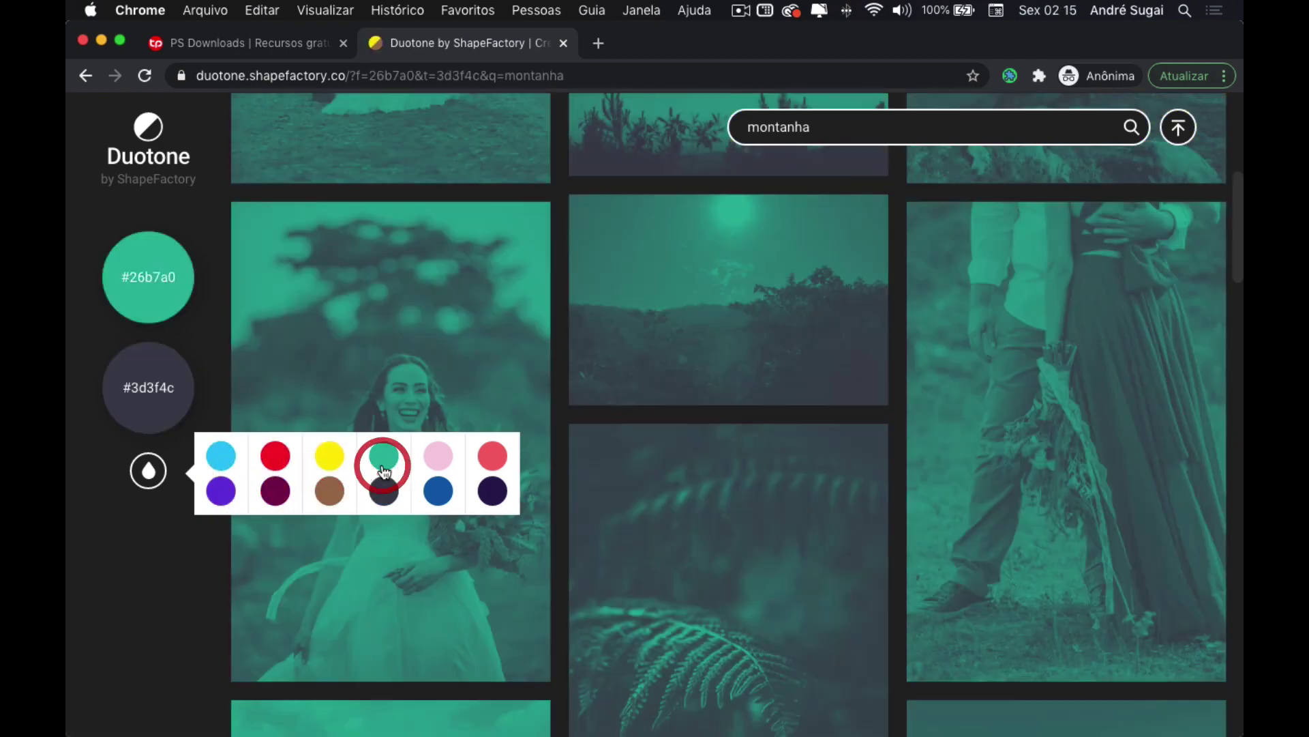
click(436, 472)
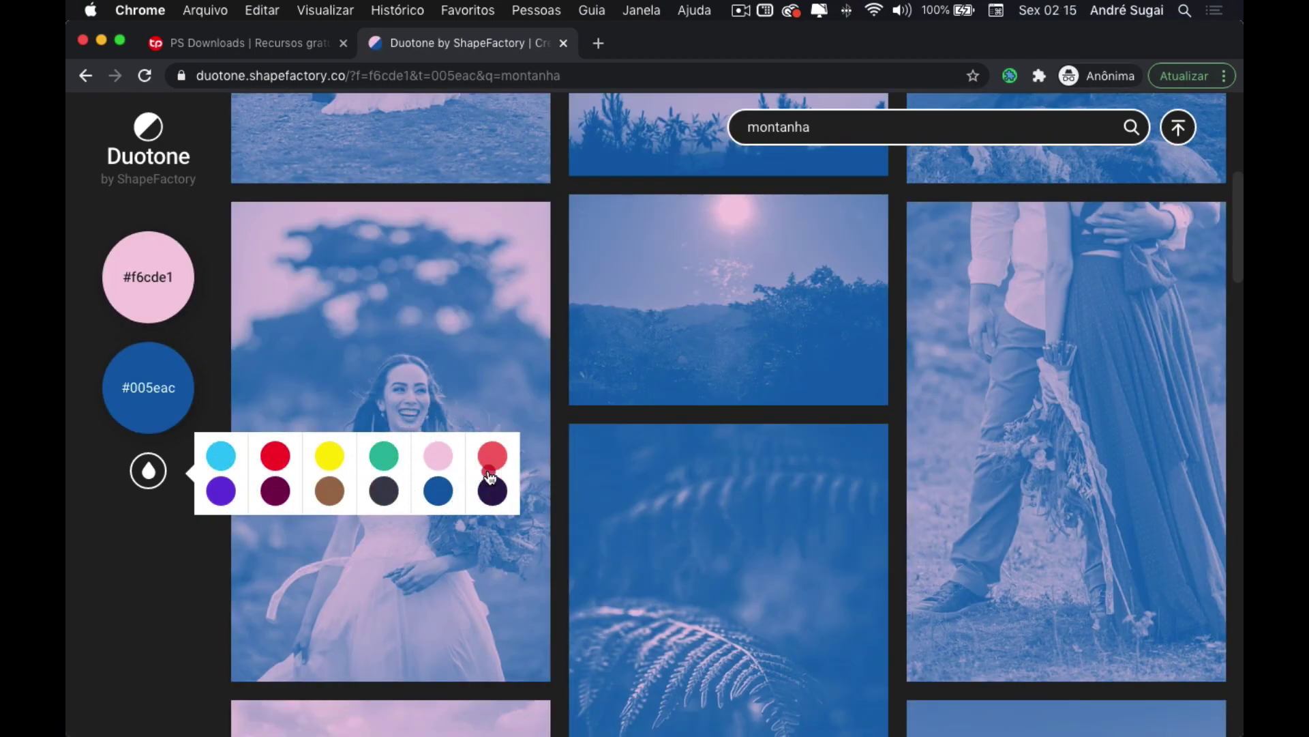
click(490, 476)
click(438, 472)
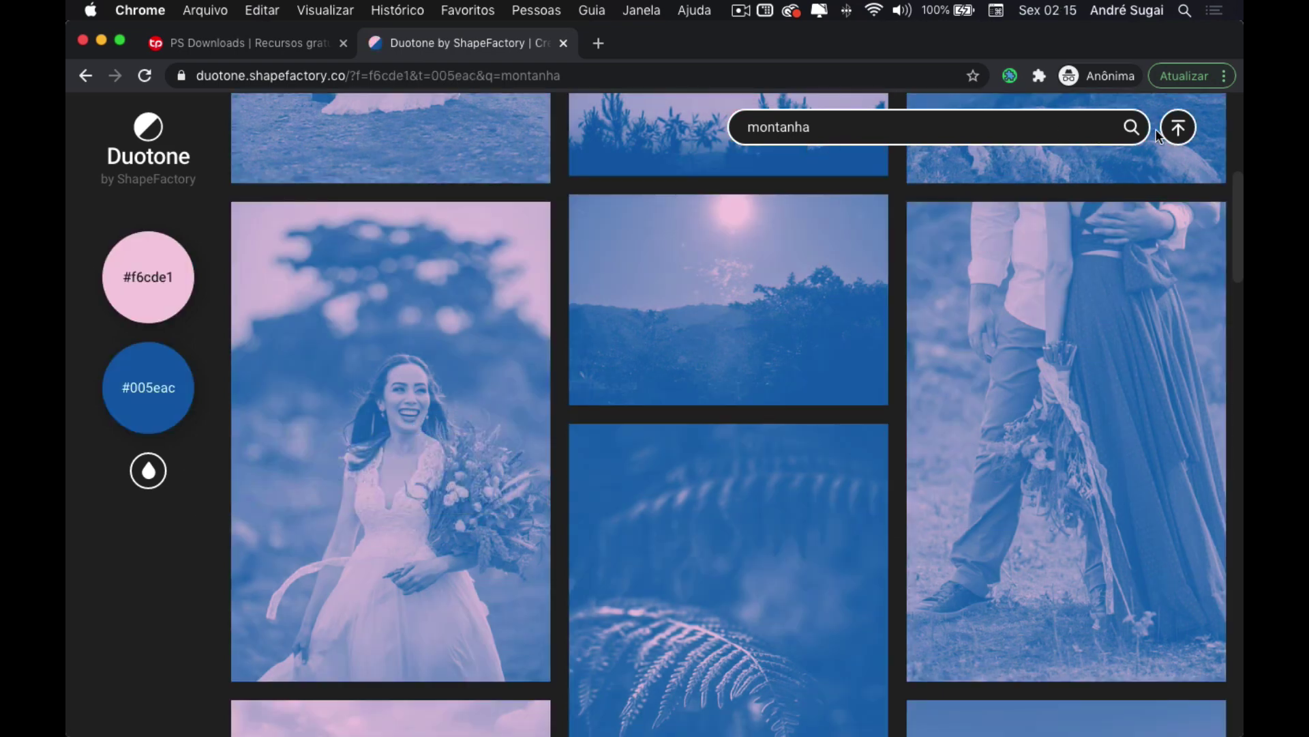
Start an image upload and browse the Vídeos folder in the file picker
click(1174, 135)
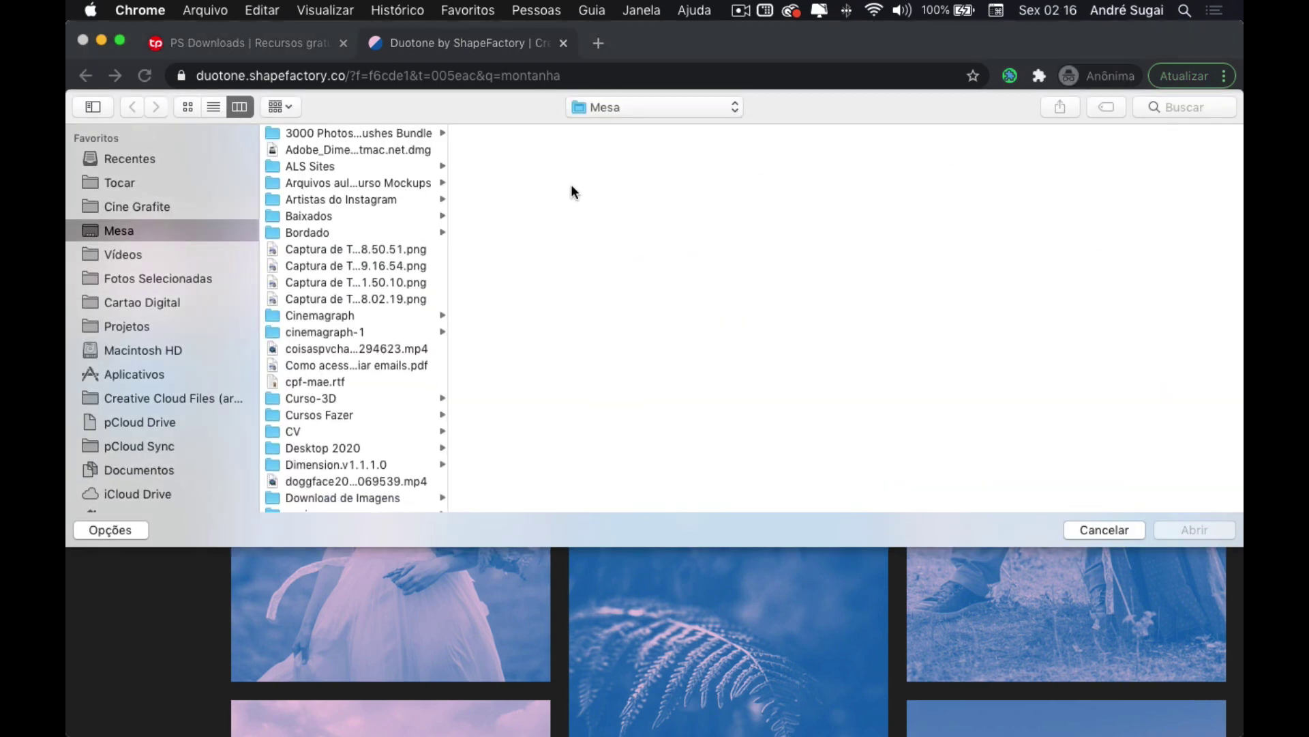
click(325, 266)
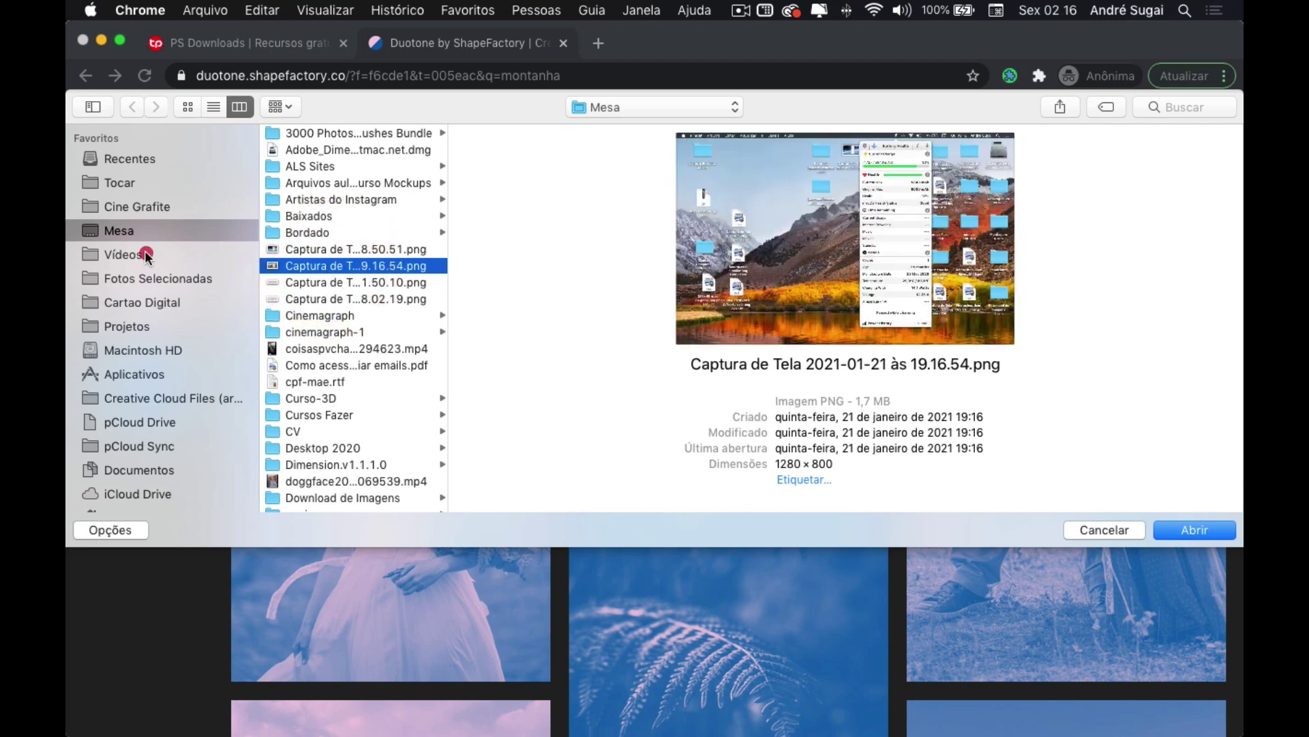
click(147, 256)
click(331, 282)
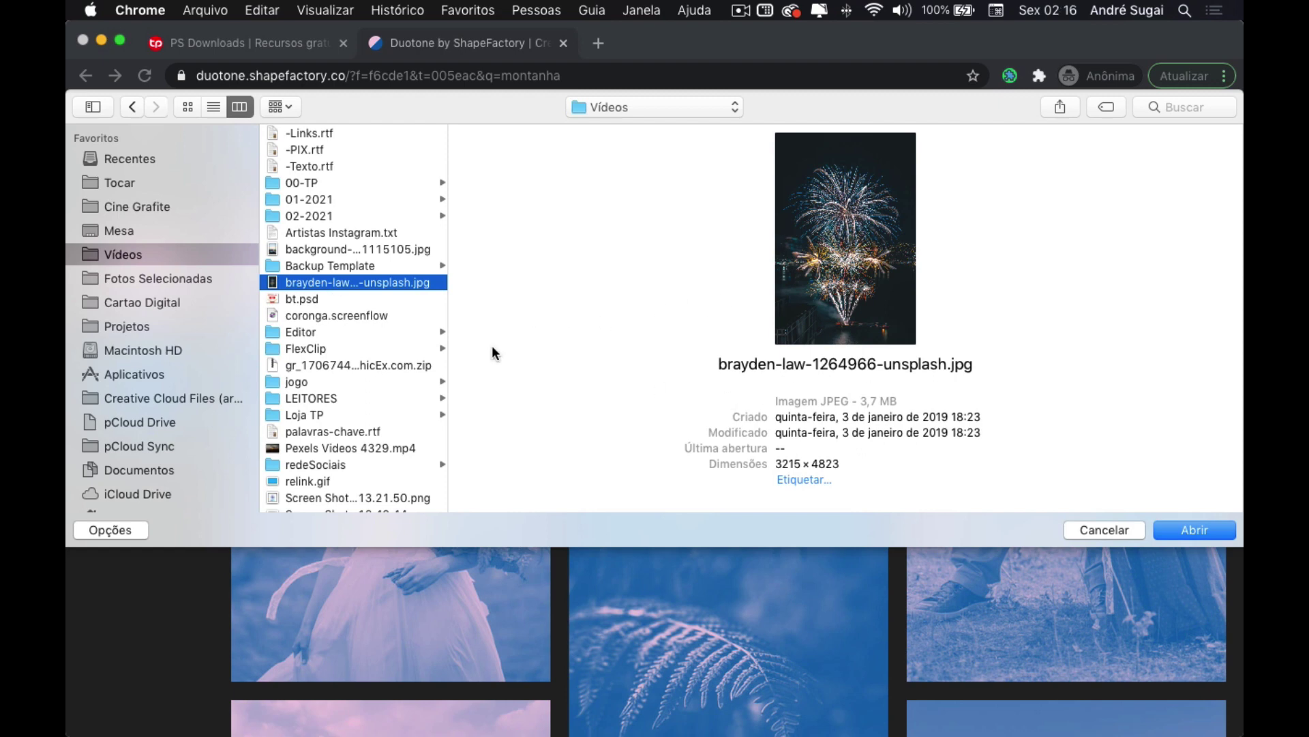
click(330, 448)
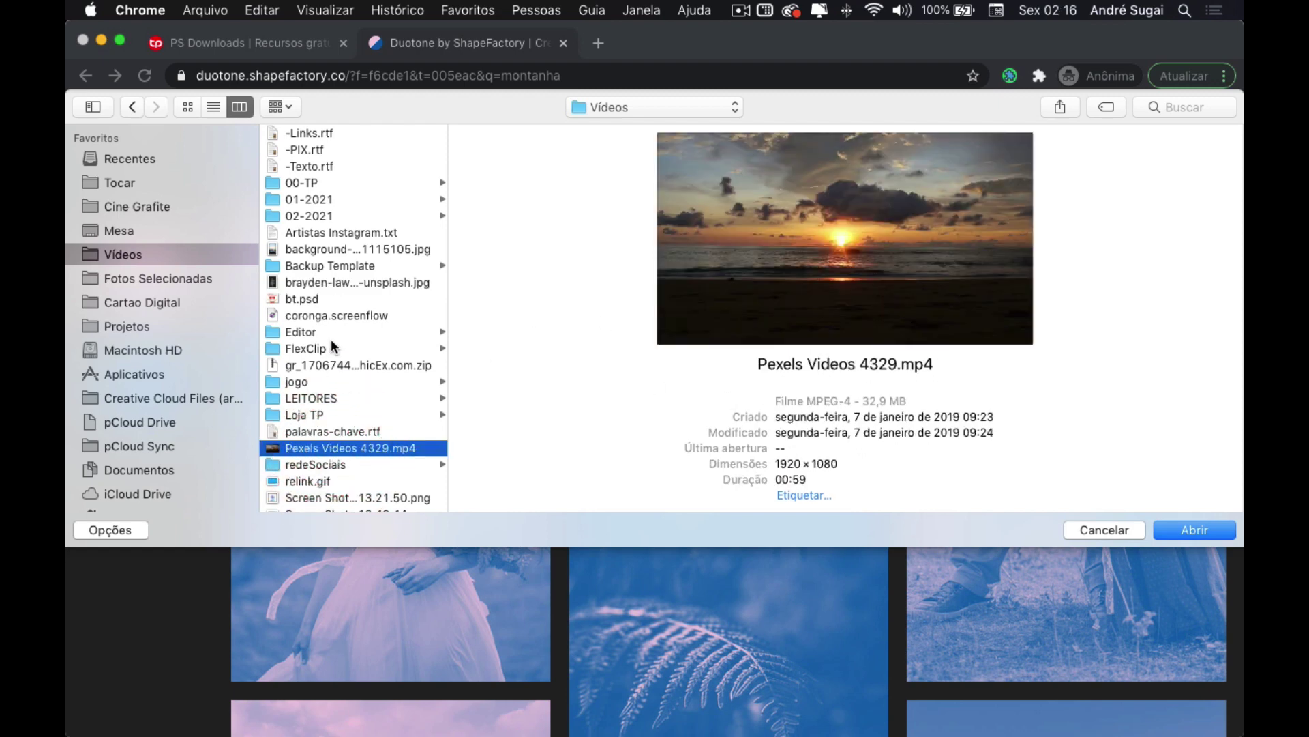
scroll(321, 315, down, 5)
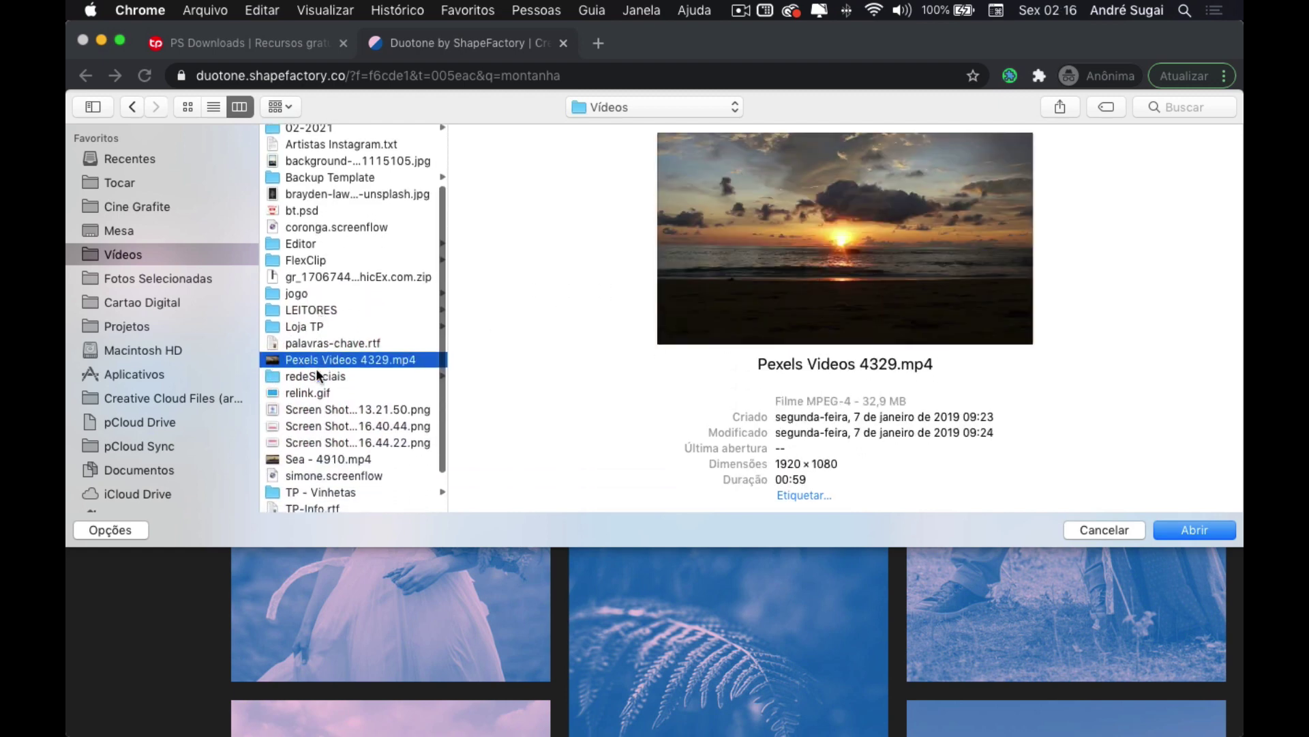
scroll(315, 430, up, 5)
Open Captura de Tela 2021-02-23 às 13.57.02.png from 02-2021 > 3h- Duotone
click(344, 216)
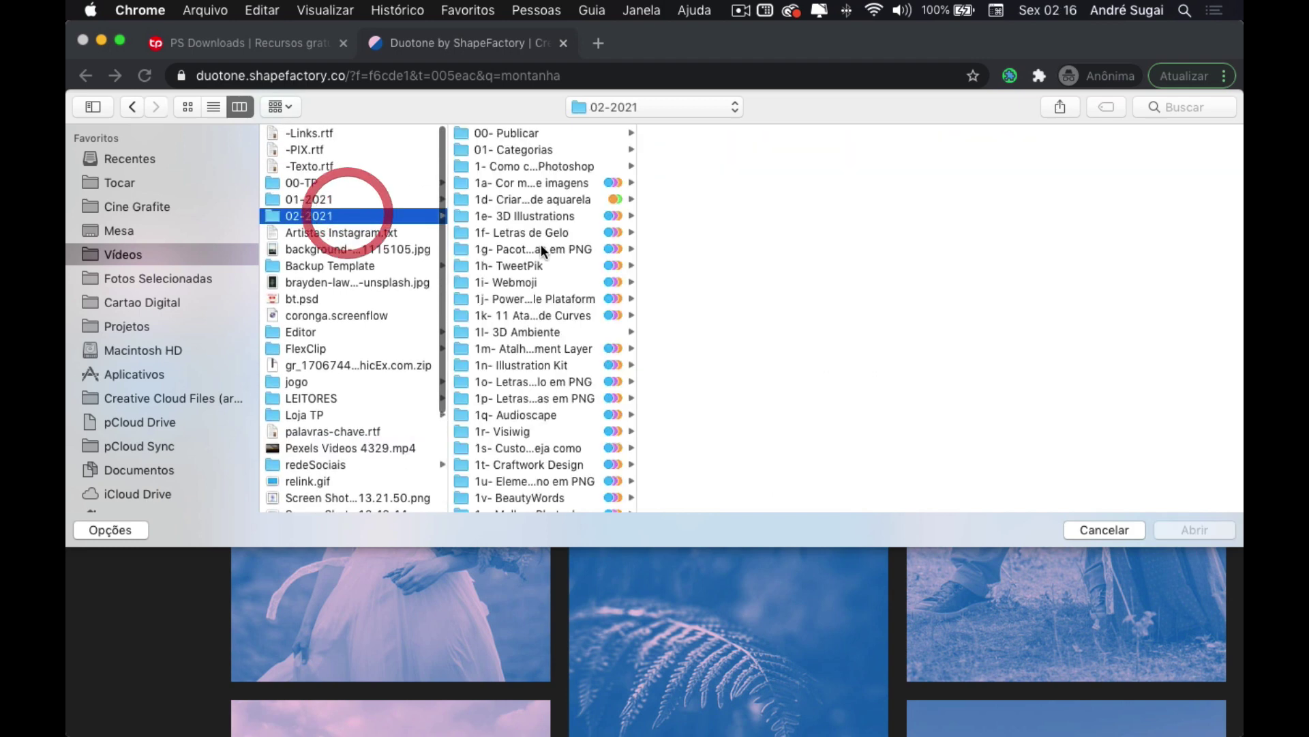
scroll(534, 358, down, 10)
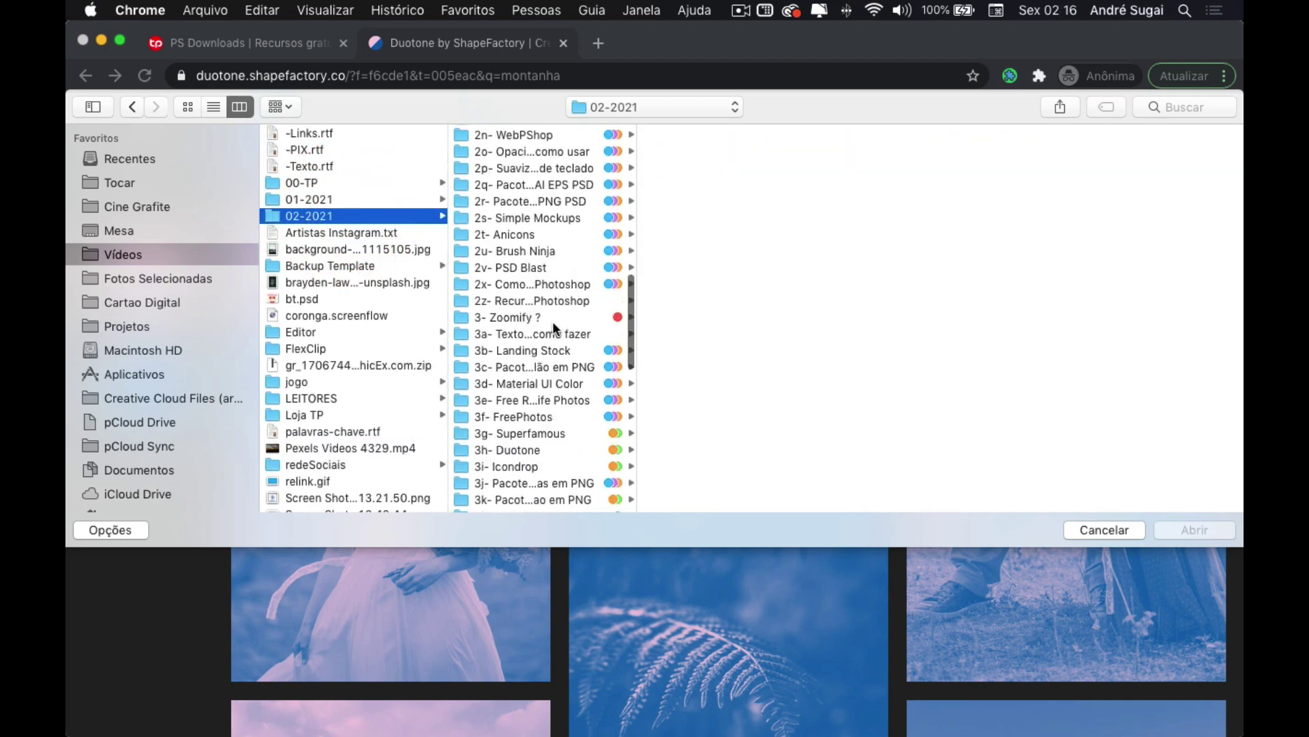
scroll(555, 415, down, 3)
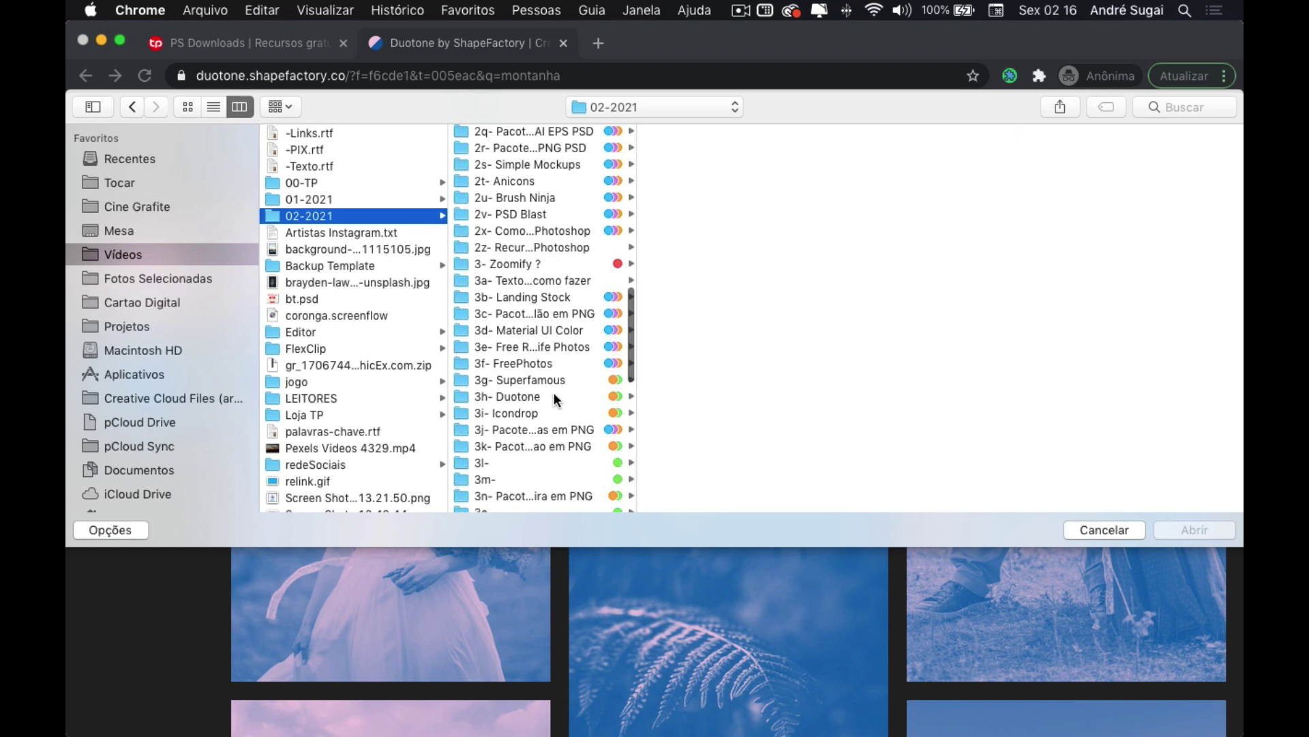
click(554, 396)
click(681, 150)
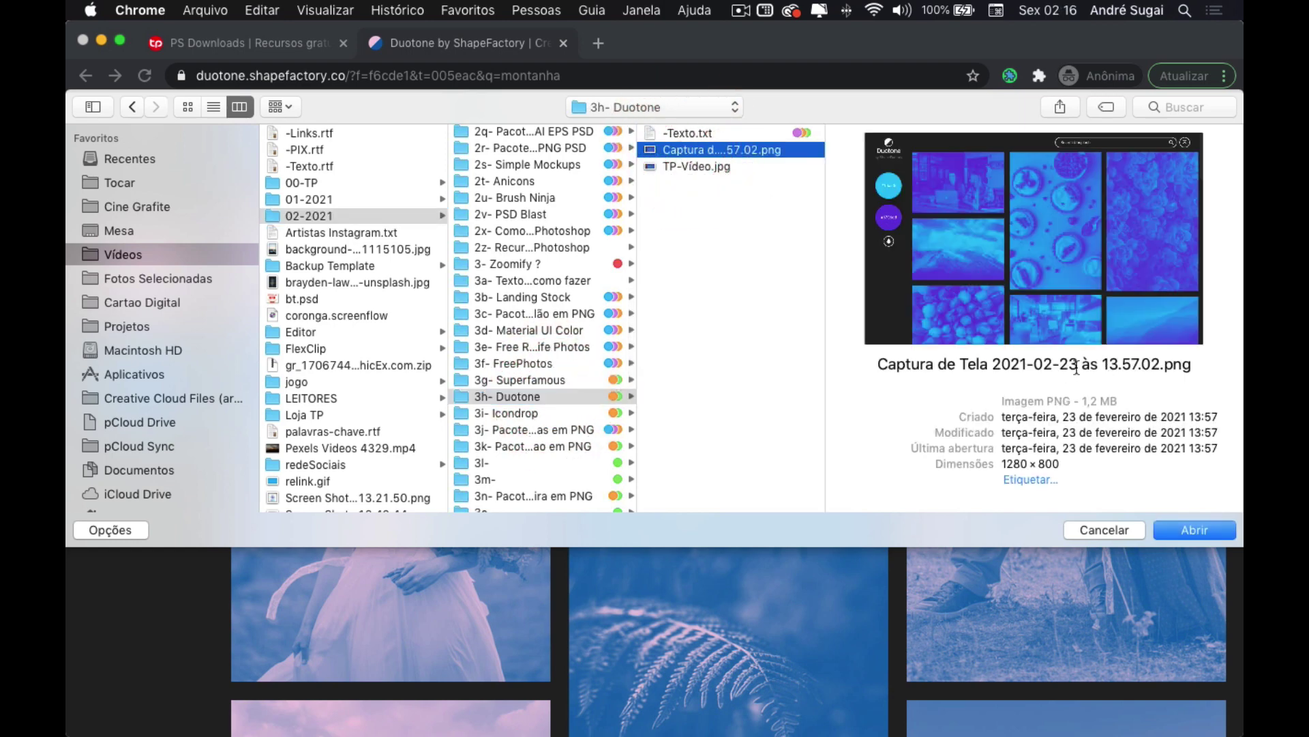
click(1180, 536)
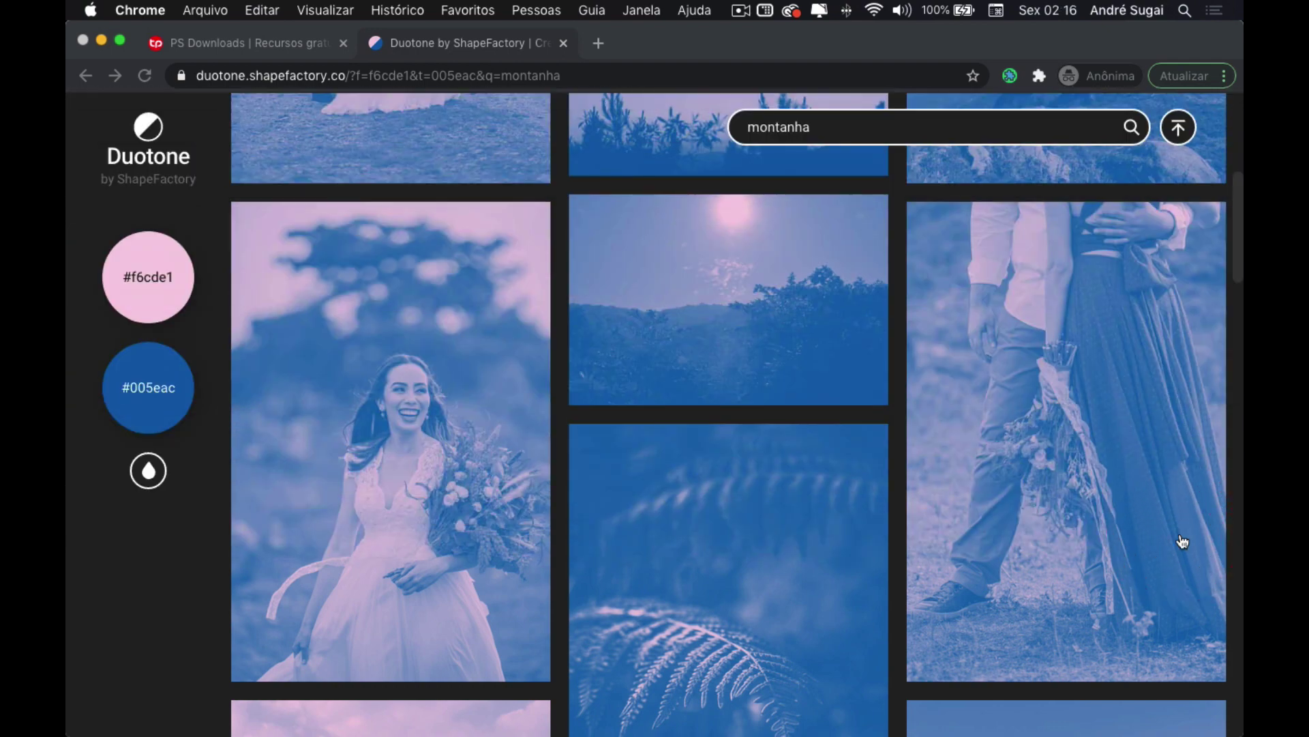
In the image preview, cycle presets ending on coral #f56468 and dark purple #27184f, then close it
click(1182, 539)
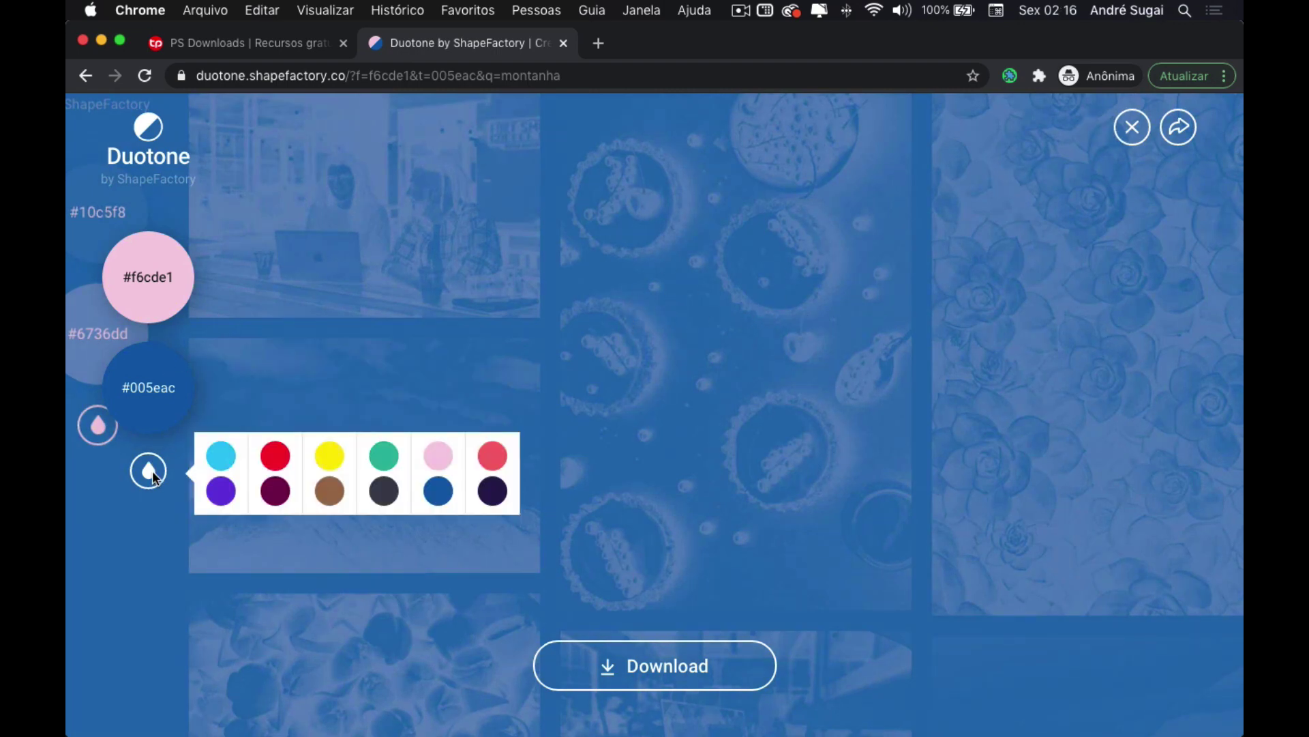
click(219, 476)
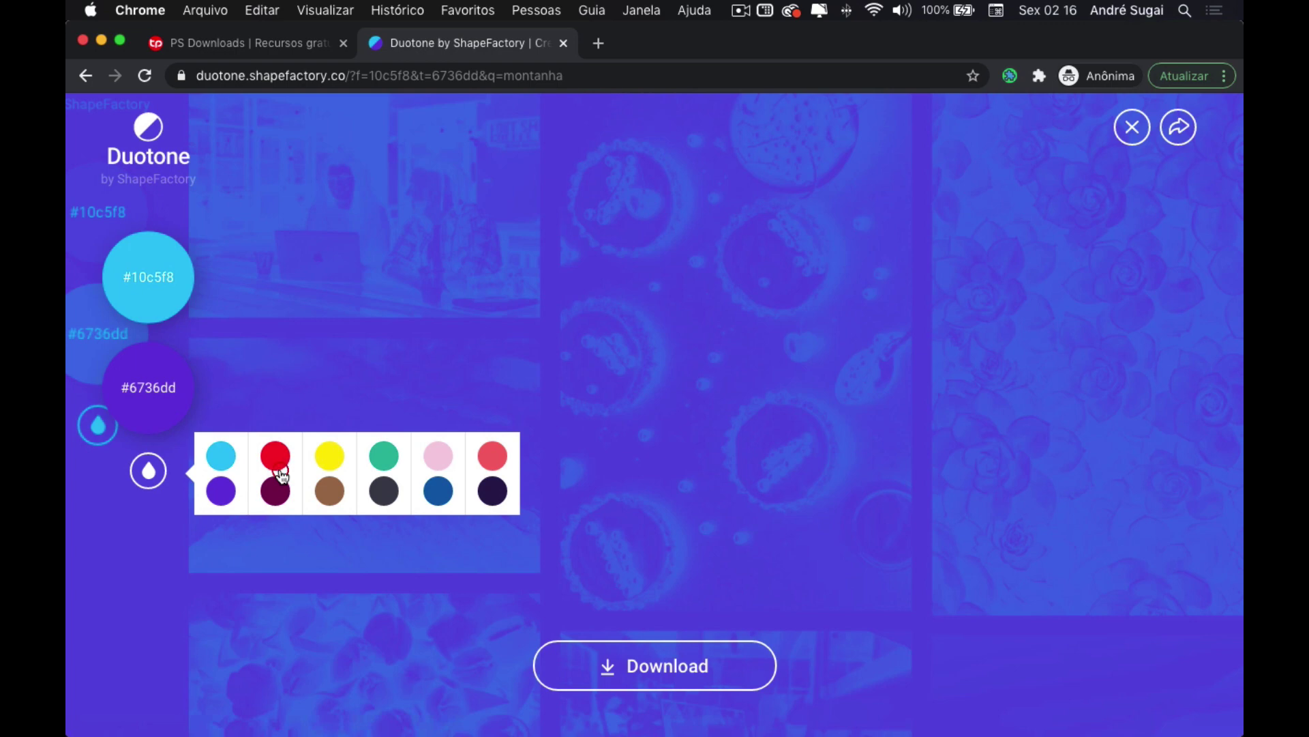
click(281, 473)
click(332, 469)
click(399, 473)
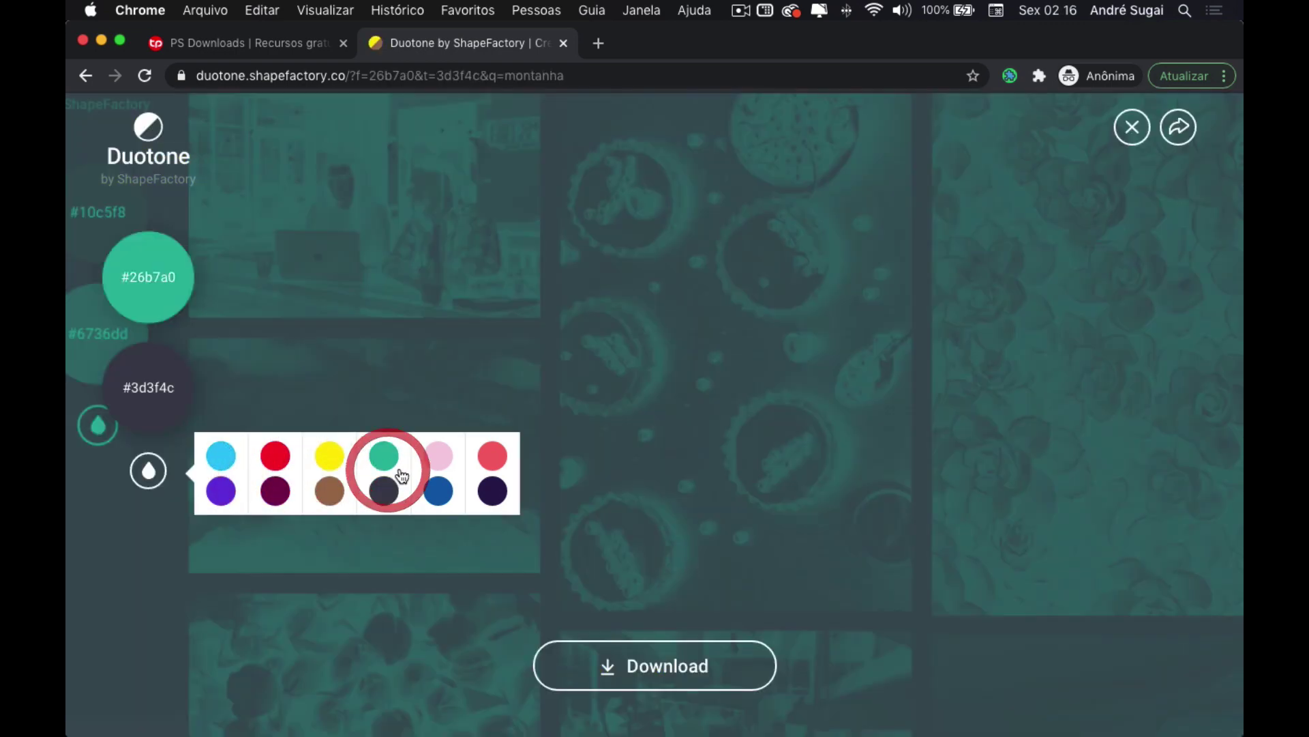
click(439, 470)
click(492, 471)
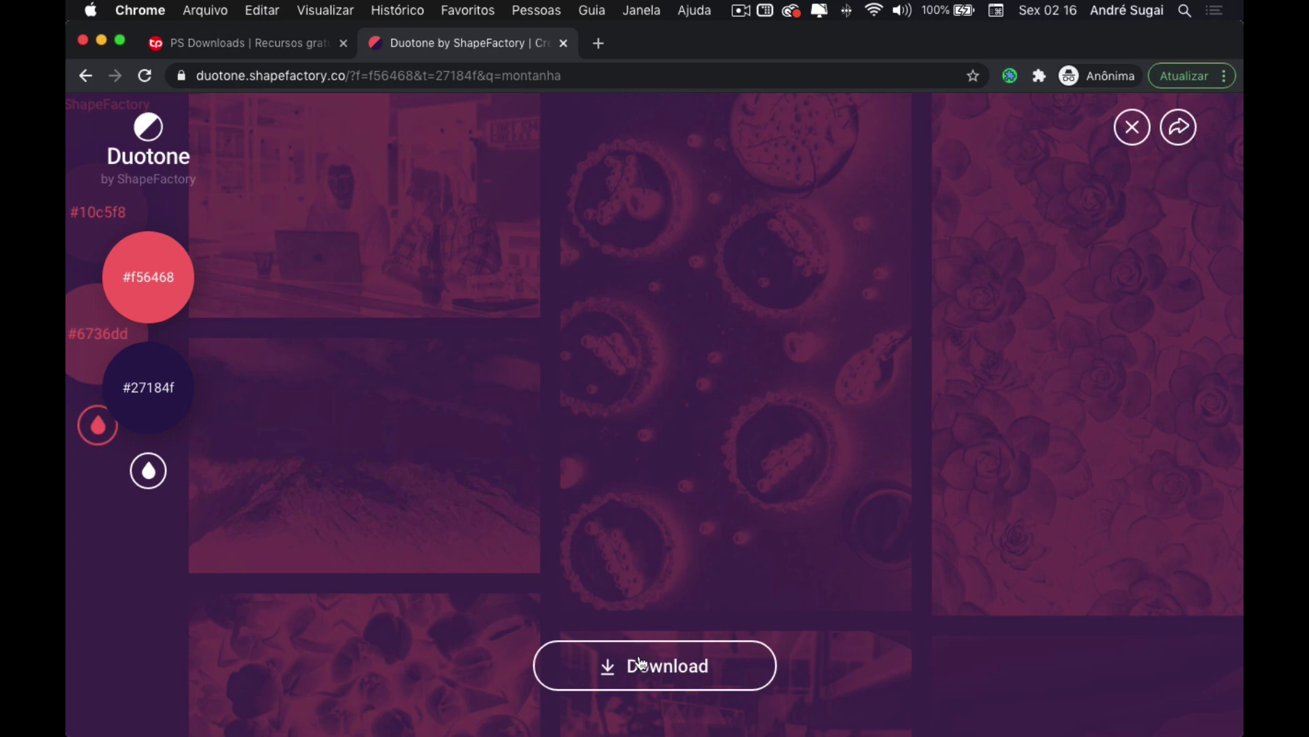
click(1132, 130)
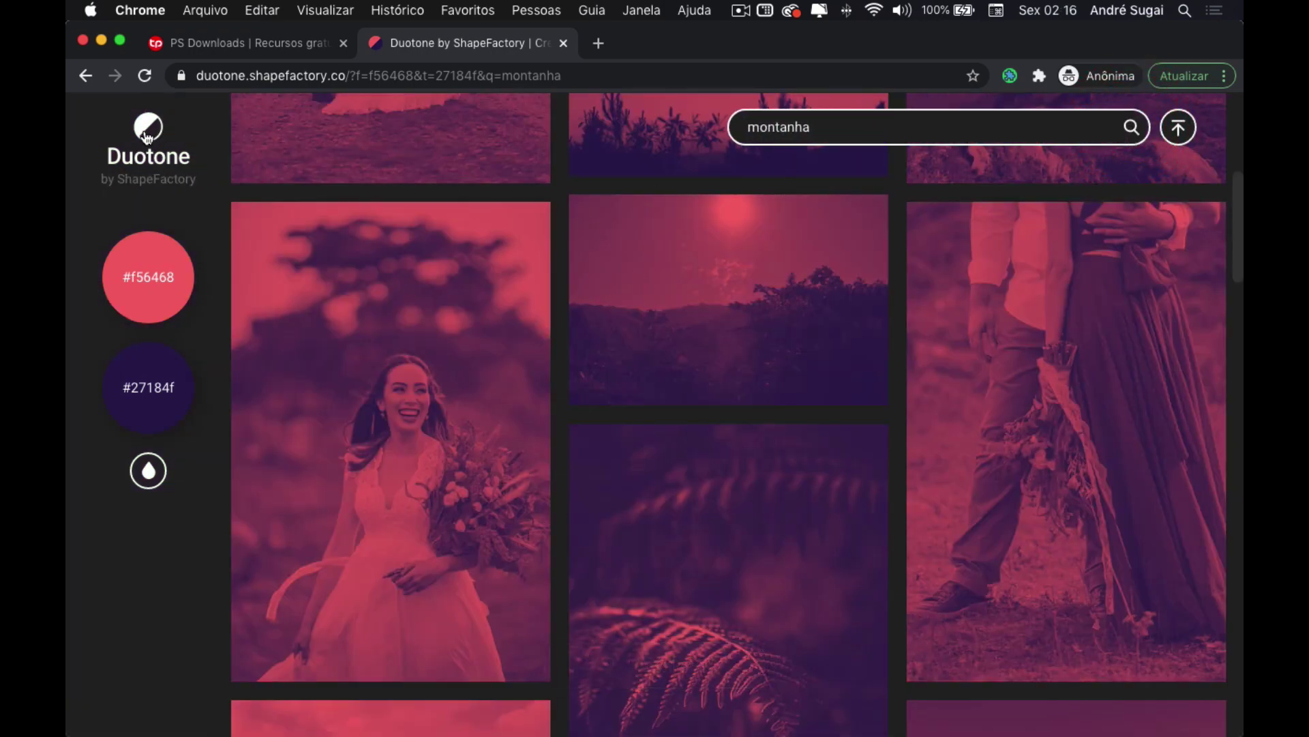
Drag Captura de Tela 2021-02-23 às 13.56.28.png from Finder onto the Duotone upload circle
click(147, 136)
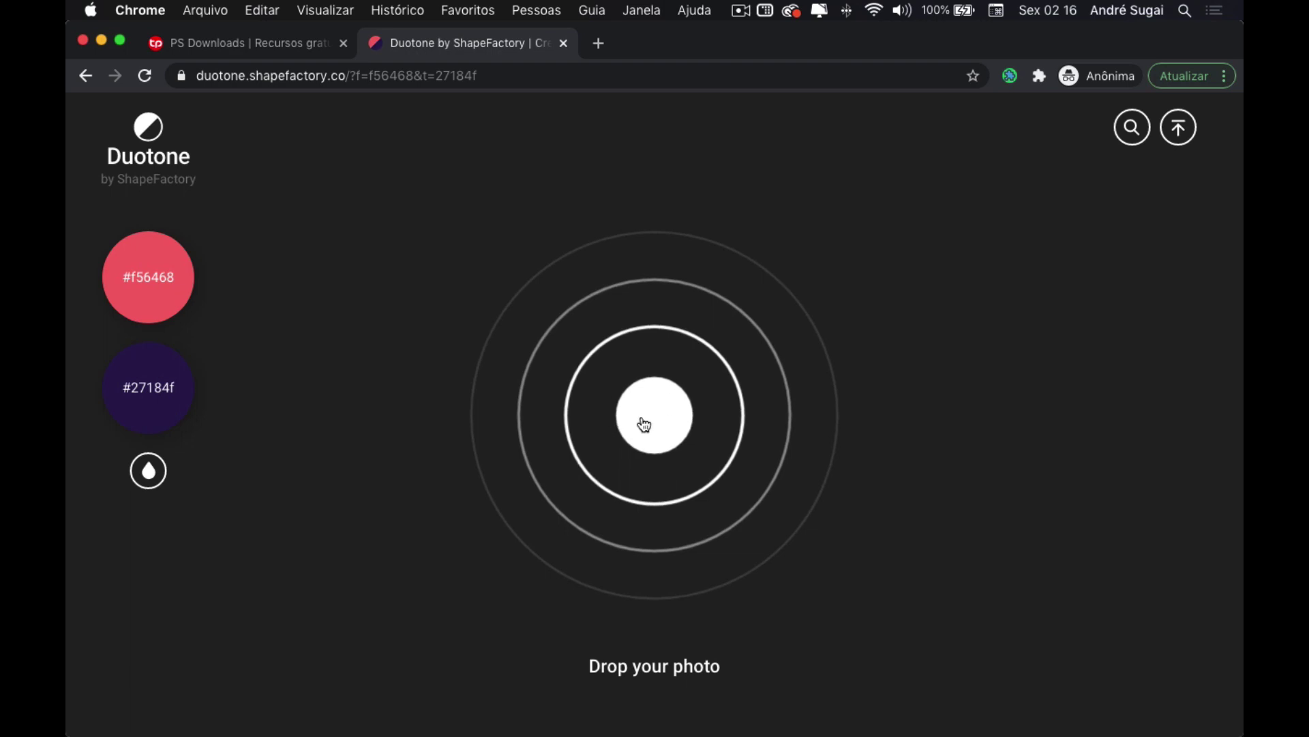
key(super+Tab)
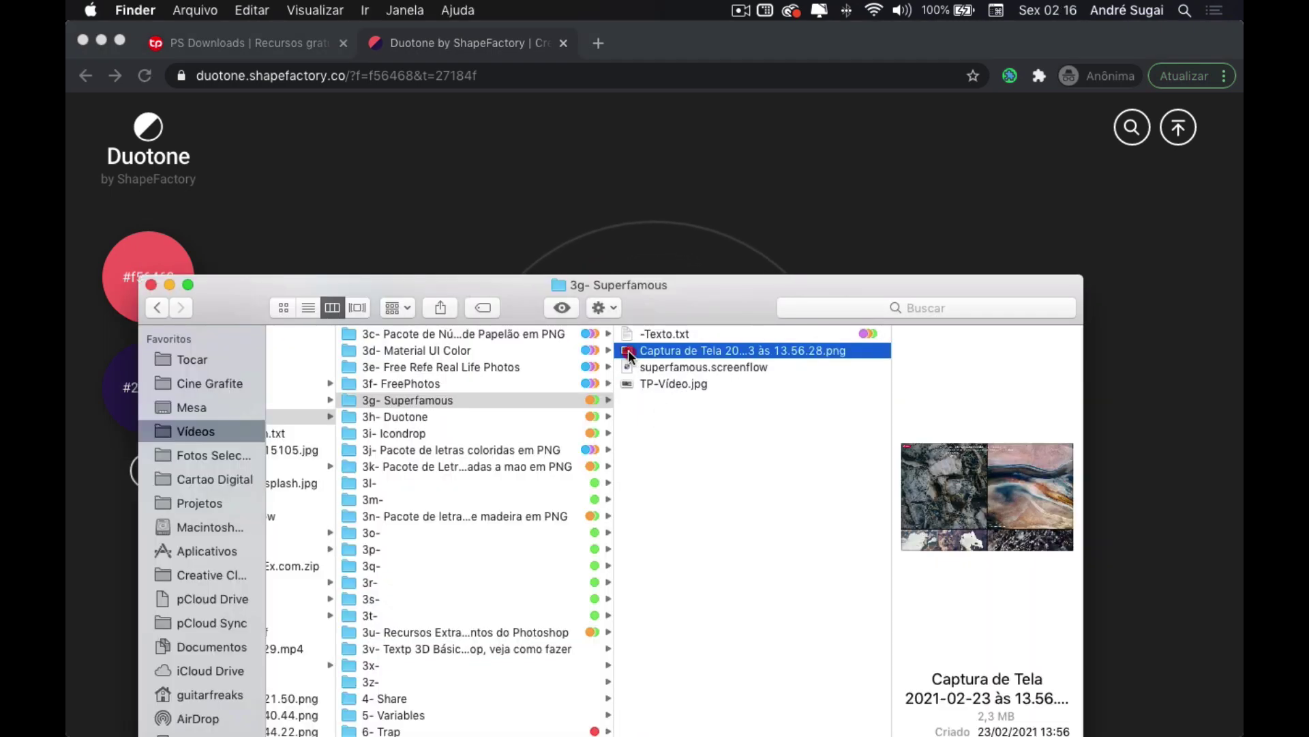
drag(628, 349, 655, 234)
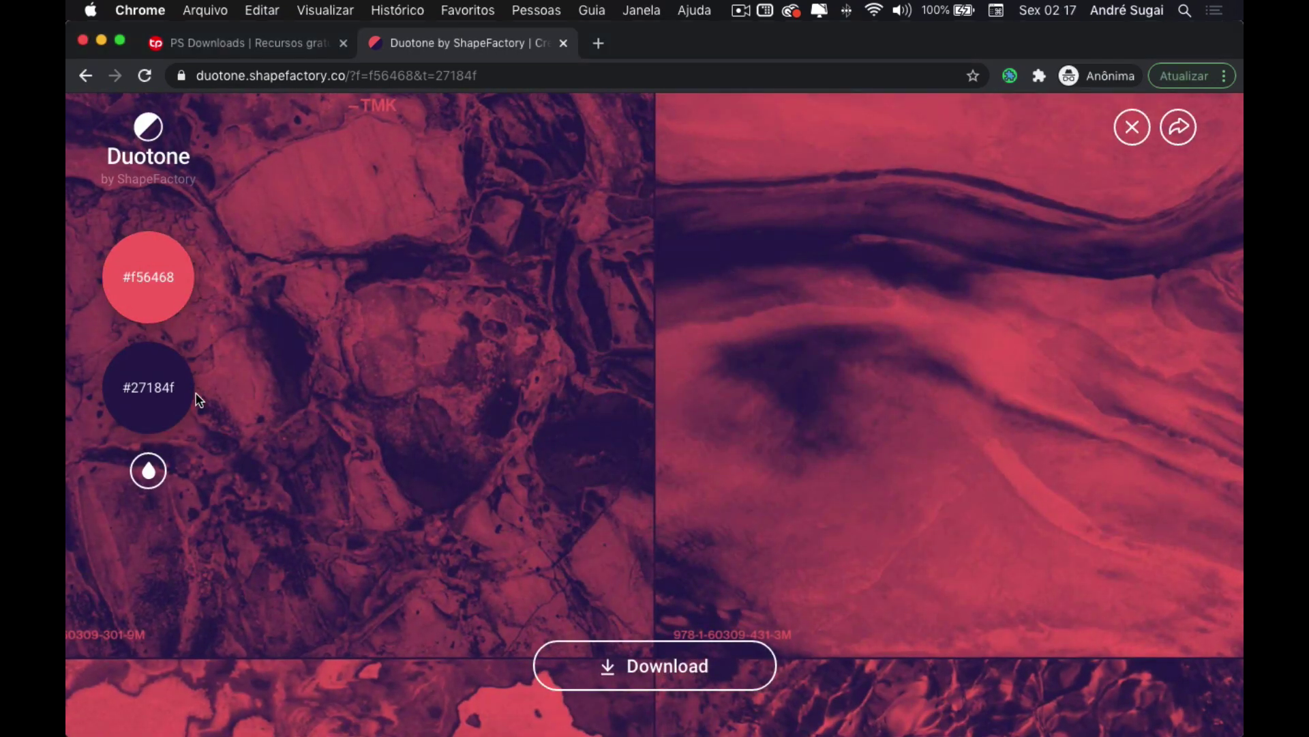
mouse_move(149, 469)
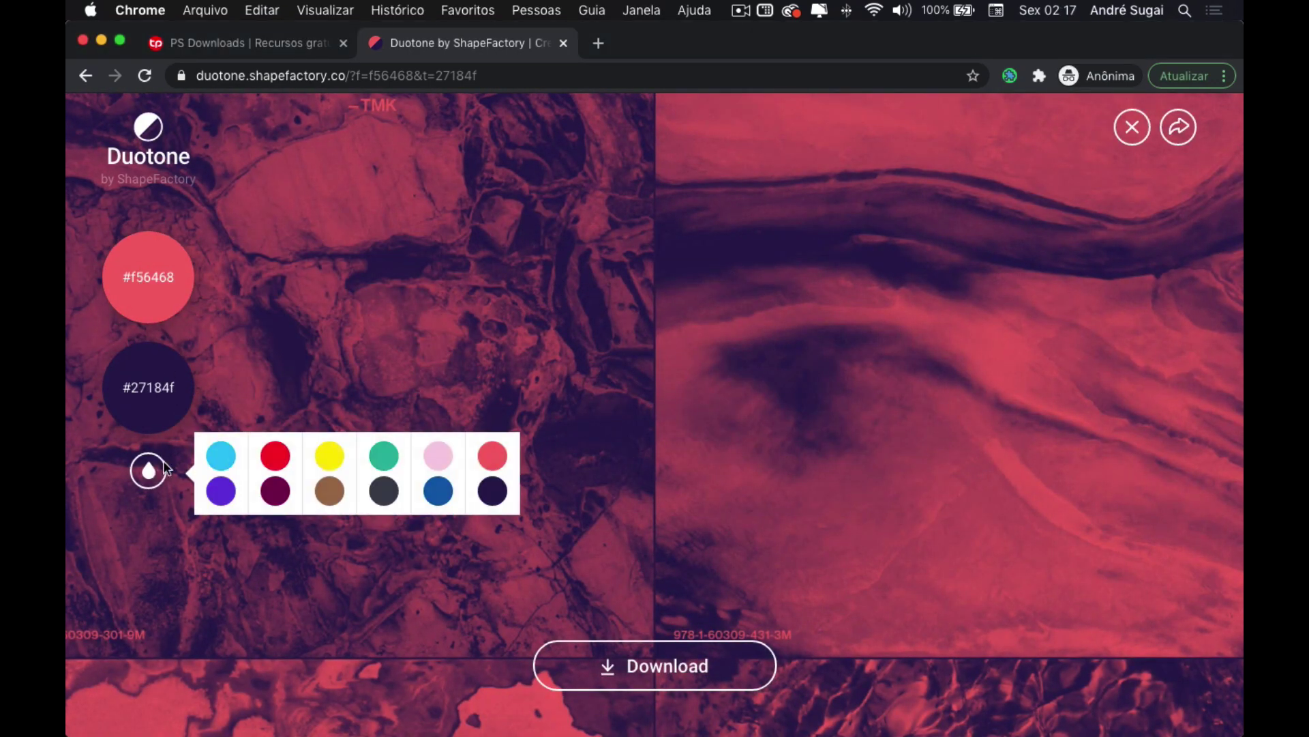
Apply the cyan #10c5f8 and purple #6736dd preset, then clear the photos back to the upload page
click(277, 456)
click(332, 458)
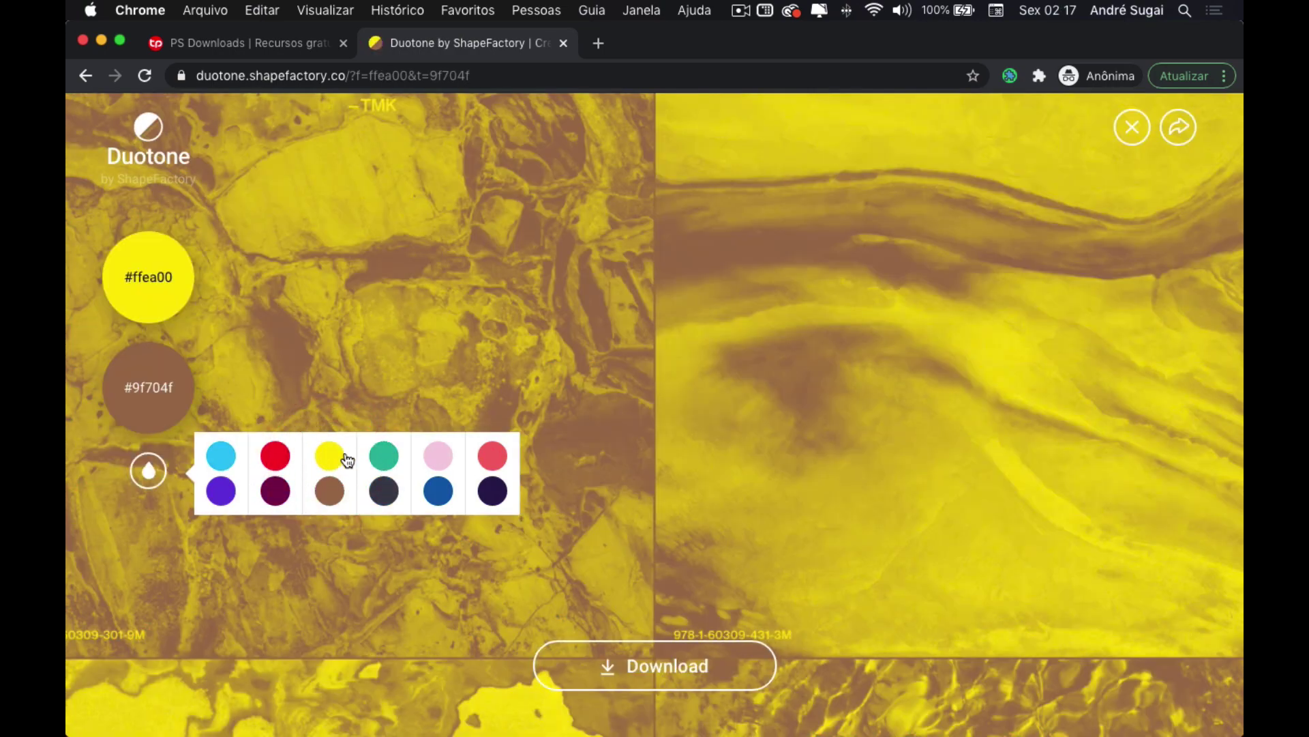
click(384, 455)
click(439, 458)
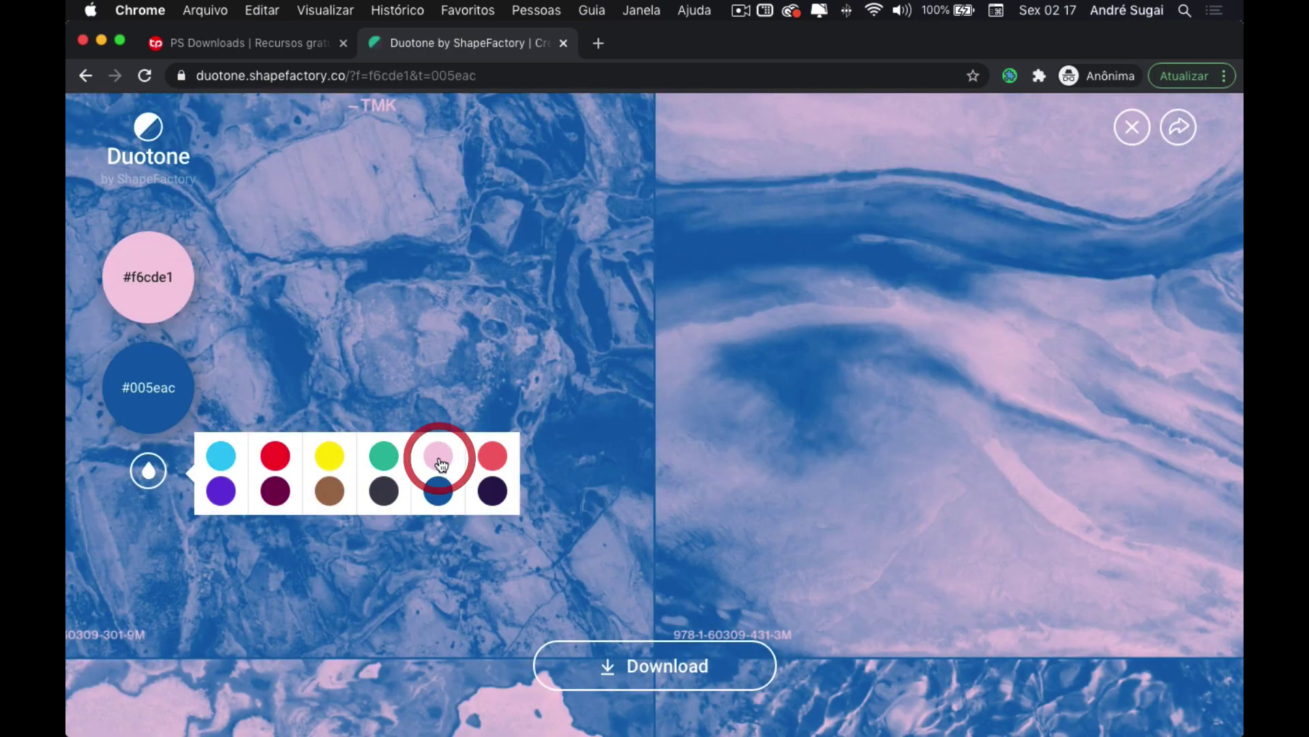
click(491, 458)
click(234, 480)
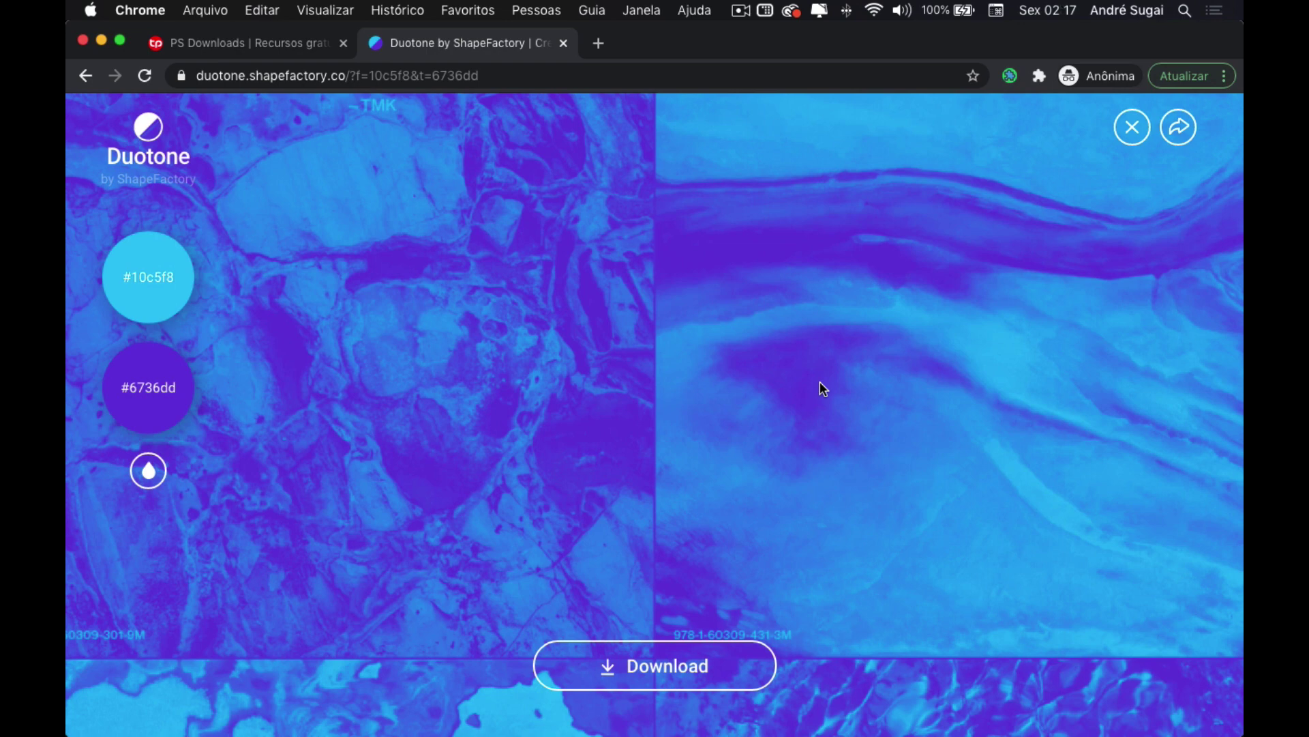
click(1134, 126)
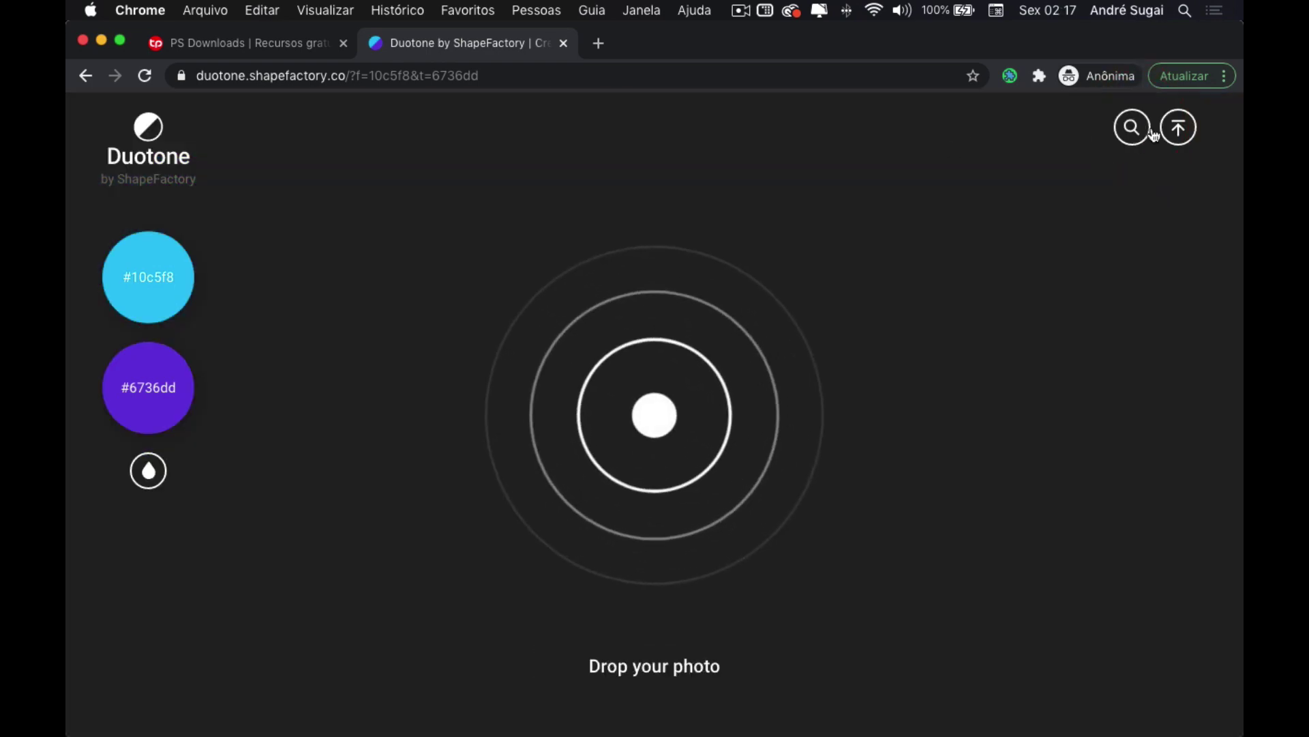
Replace the 'montanha' search with 'photoshop' to load cyan/purple tinted stock photos
click(1131, 126)
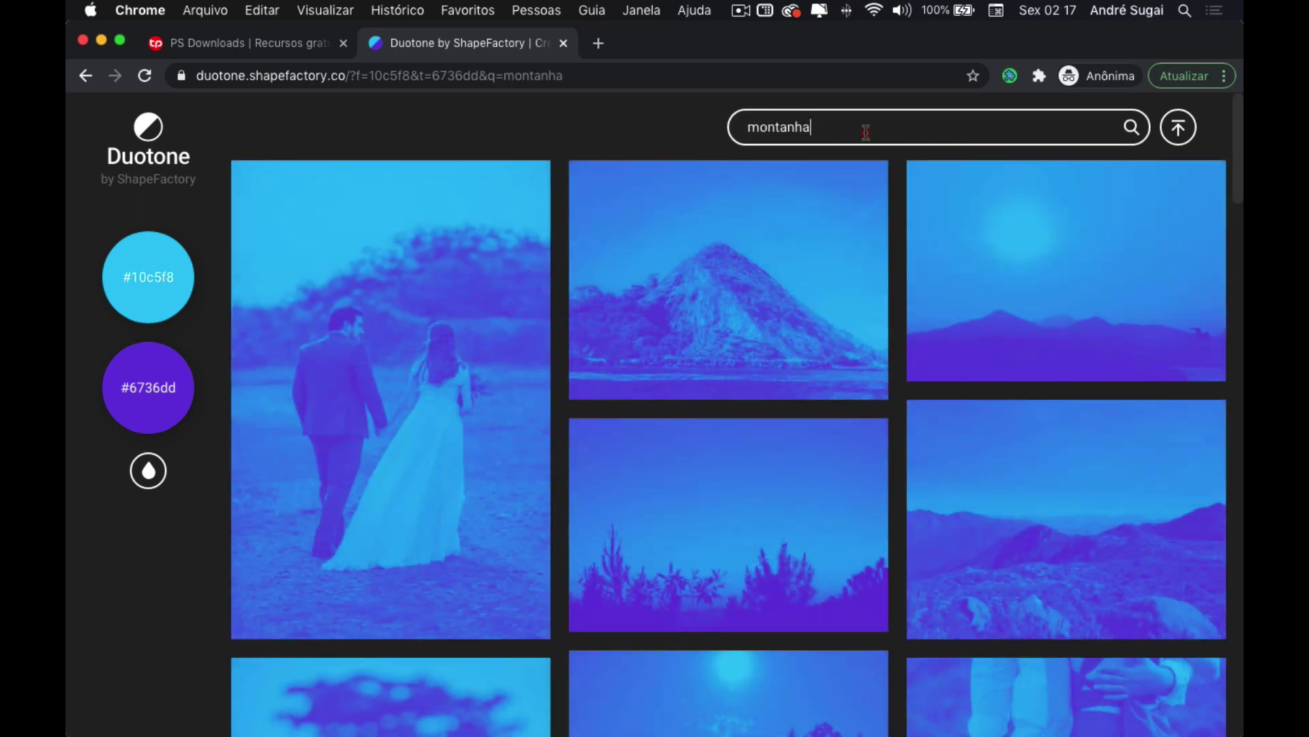
text(montanha)
click(865, 133)
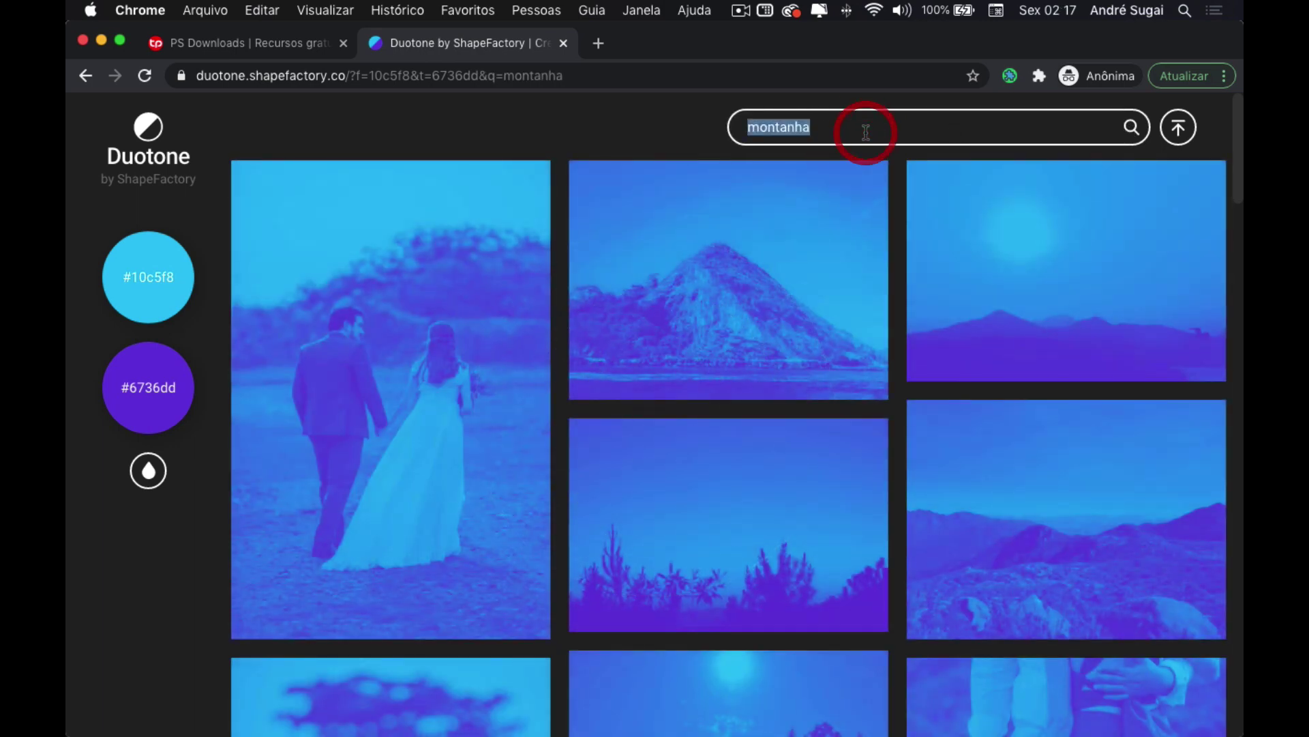
text(photoshop)
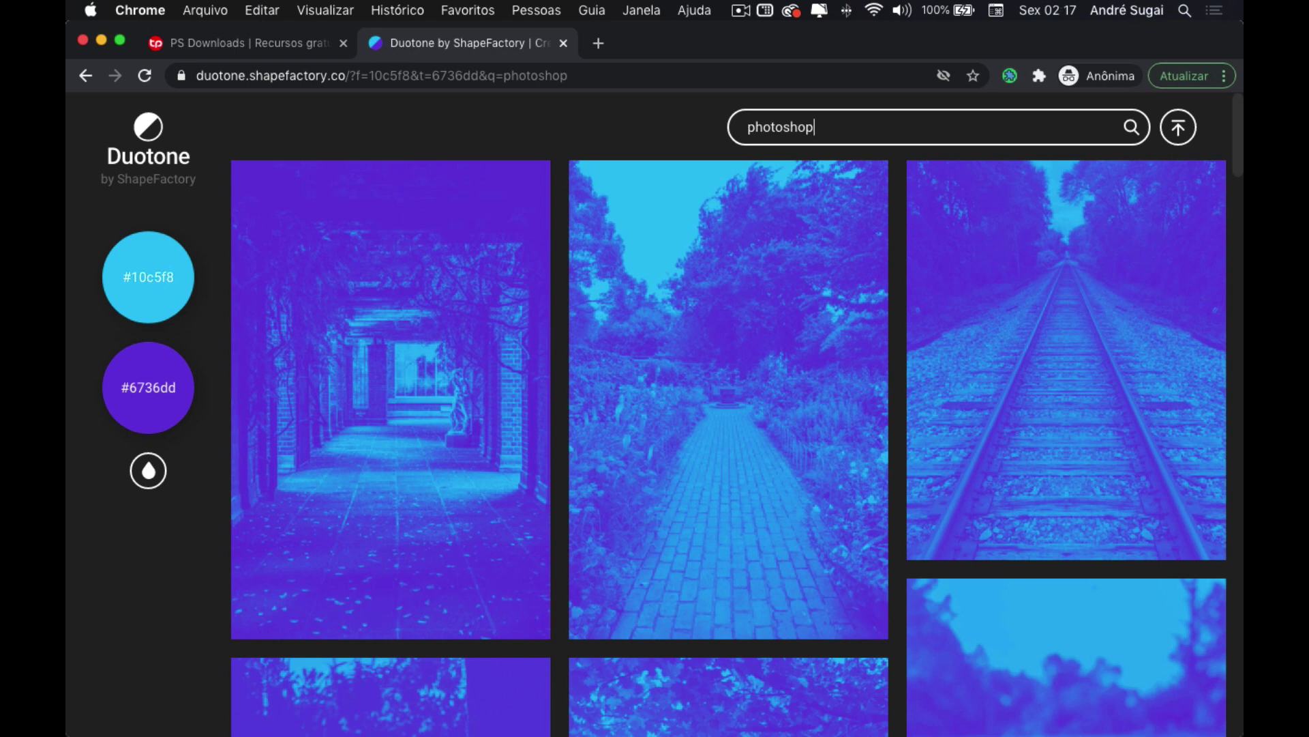
scroll(757, 409, down, 5)
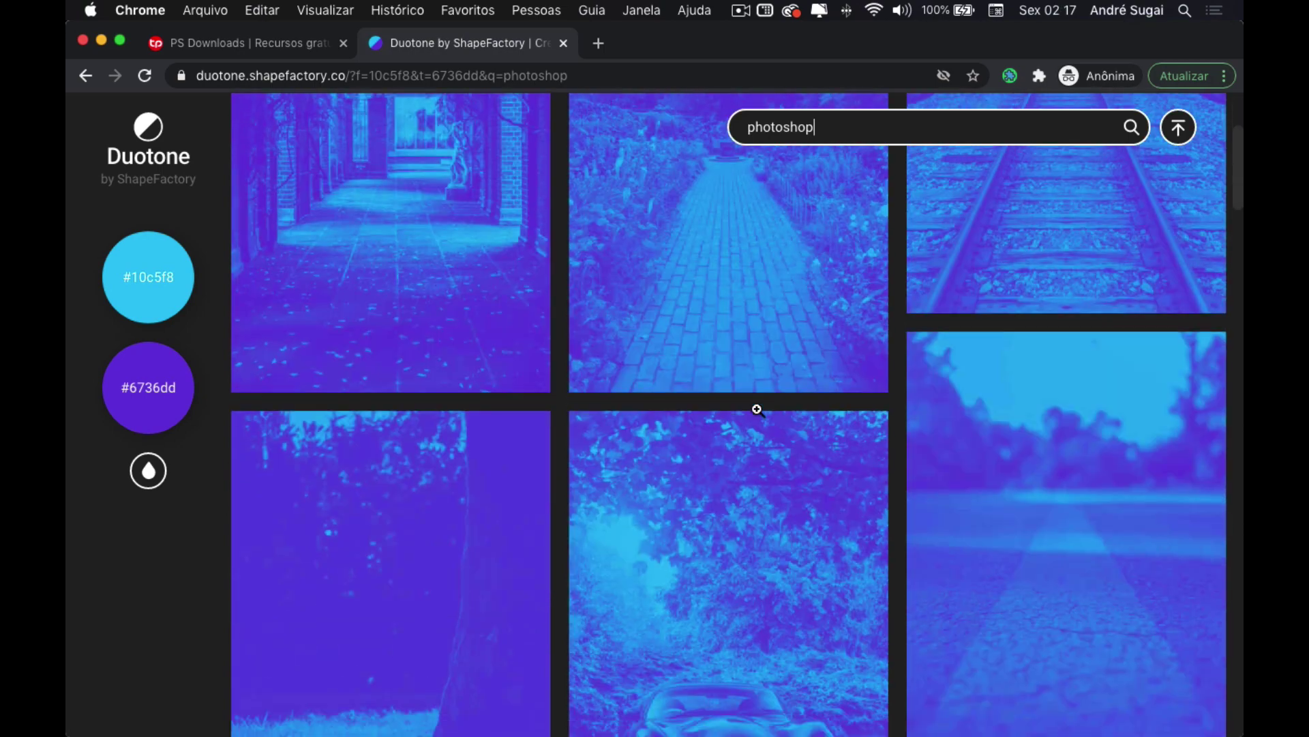
scroll(757, 410, down, 2)
scroll(757, 409, down, 1)
scroll(757, 409, down, 2)
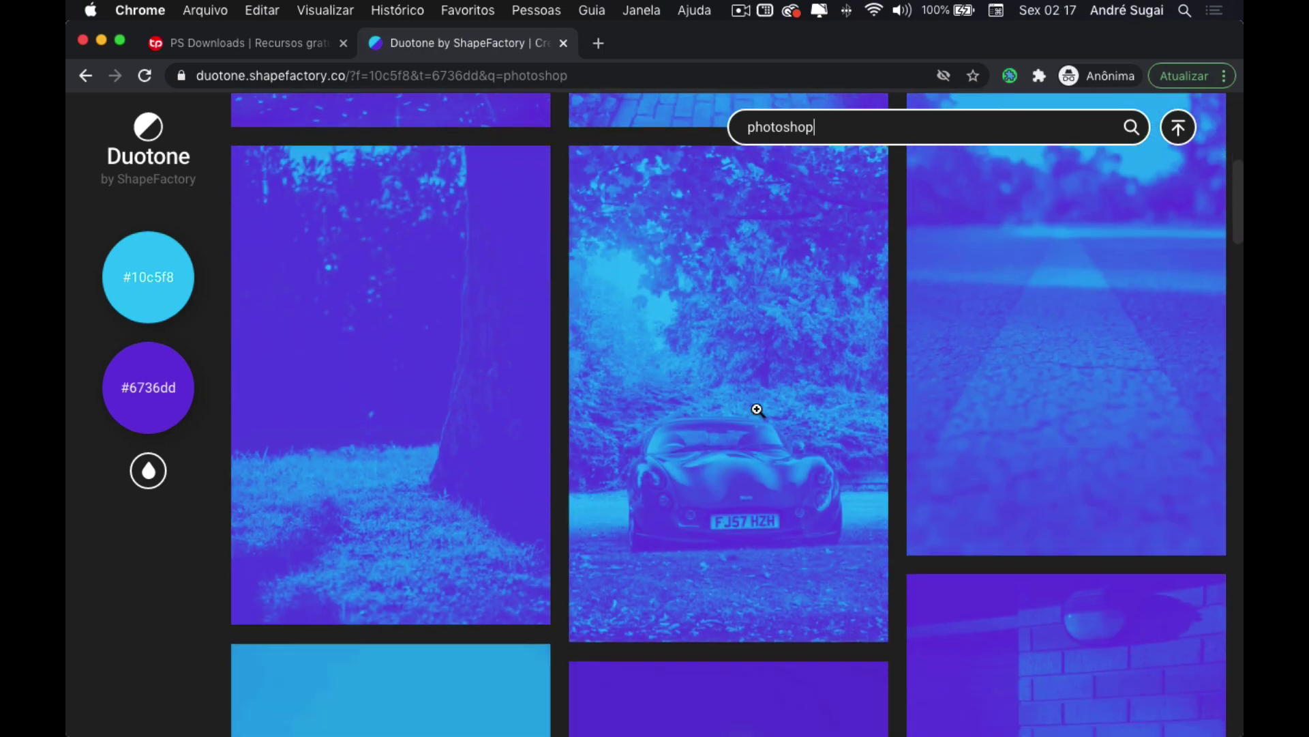
scroll(757, 409, down, 2)
scroll(757, 410, down, 2)
scroll(757, 410, down, 3)
scroll(757, 409, down, 2)
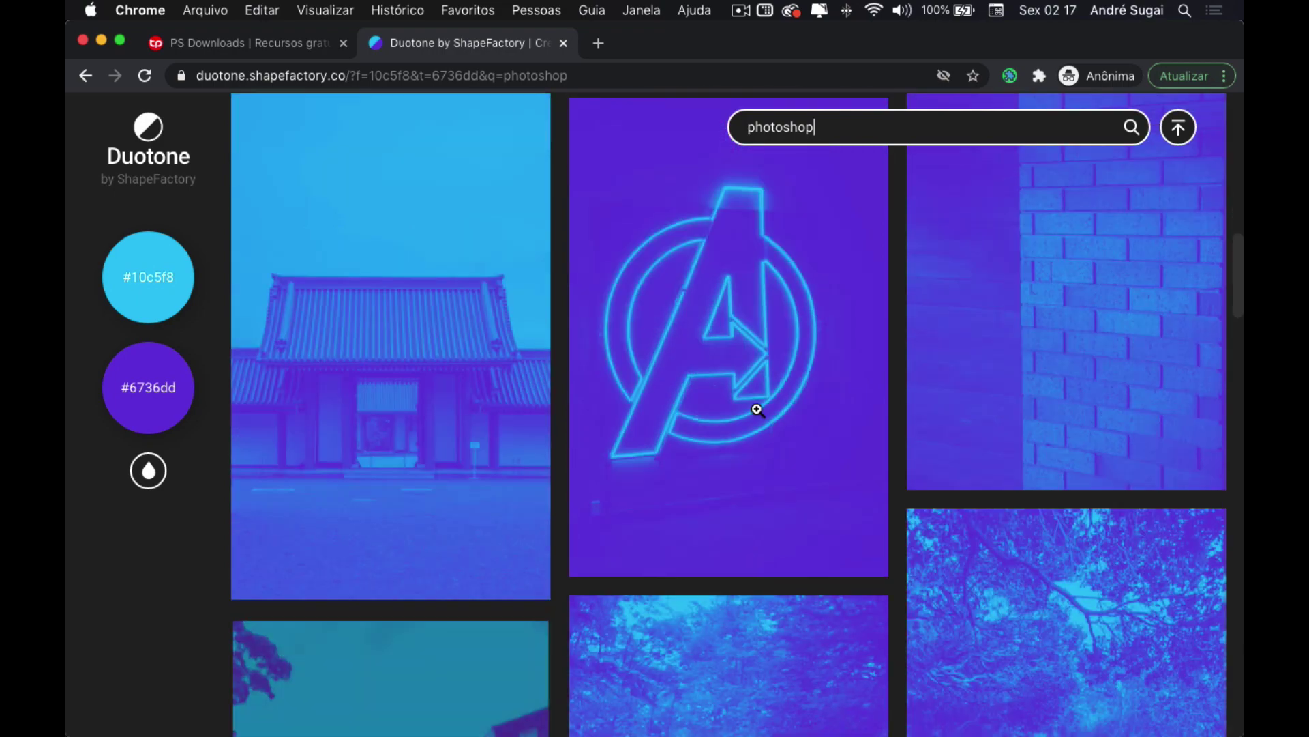
scroll(757, 409, down, 3)
scroll(757, 409, down, 2)
scroll(757, 410, down, 2)
scroll(757, 409, down, 1)
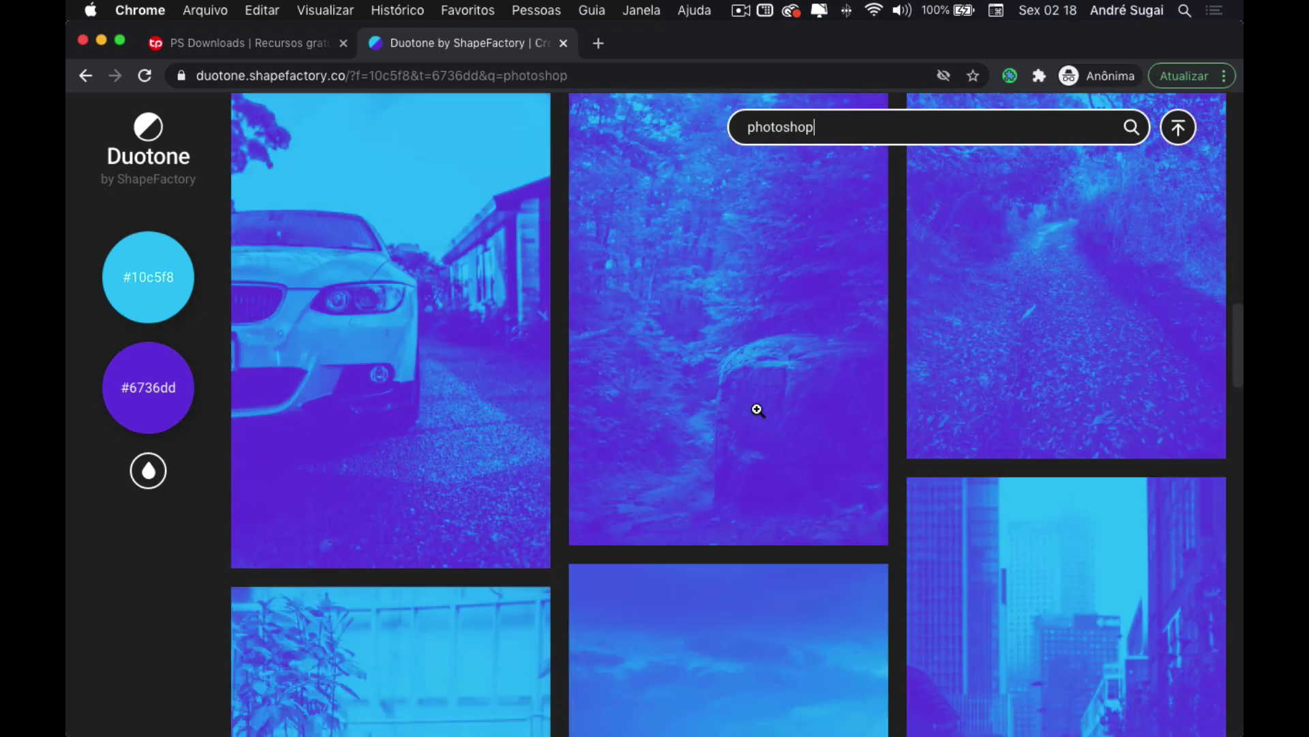
scroll(757, 409, down, 1)
scroll(757, 410, down, 3)
scroll(757, 409, down, 1)
scroll(757, 409, down, 2)
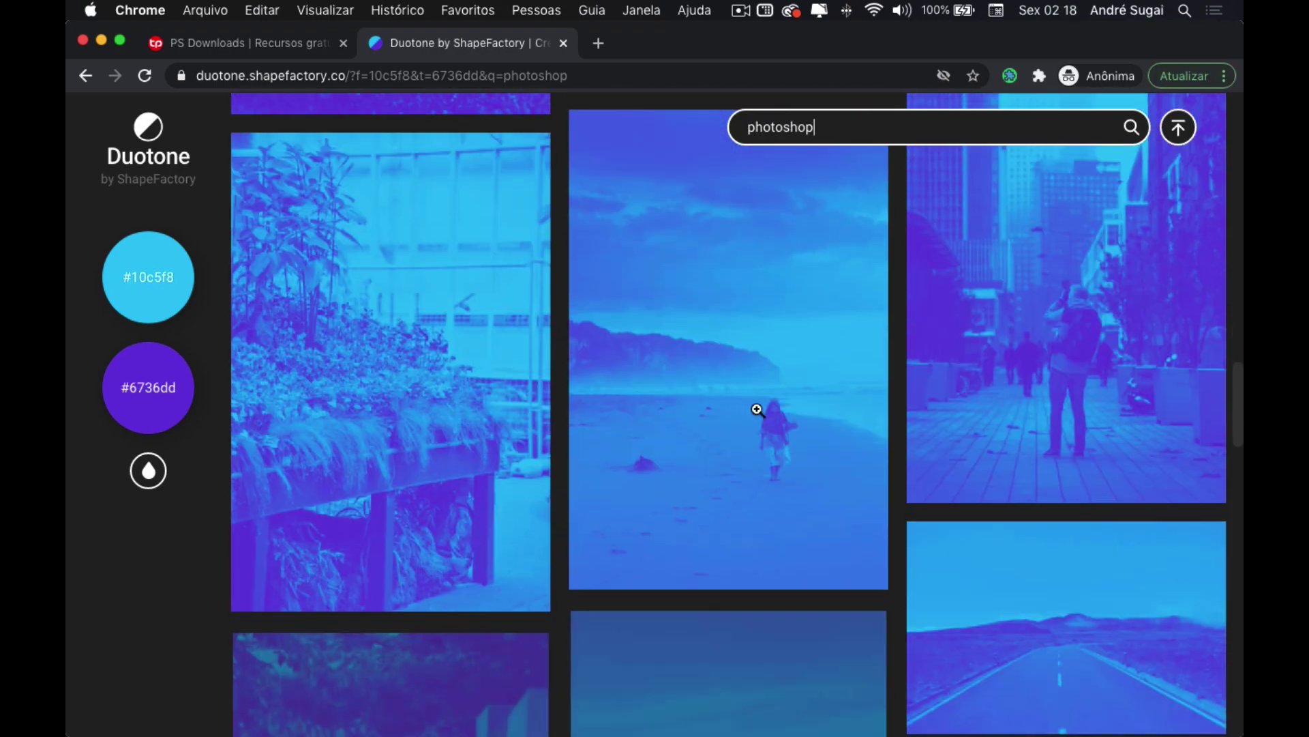
scroll(757, 409, down, 2)
scroll(757, 409, down, 3)
scroll(757, 409, down, 2)
scroll(757, 409, down, 2)
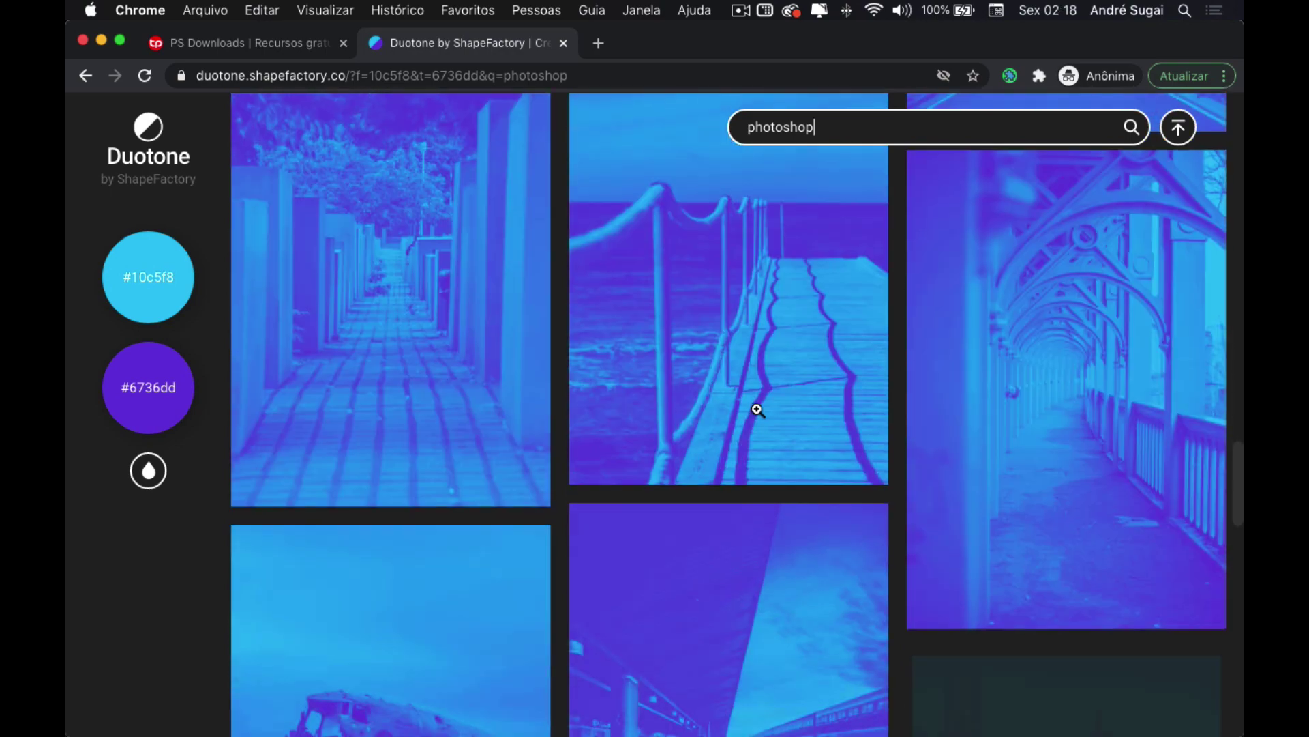
scroll(757, 410, down, 2)
scroll(757, 410, down, 2)
scroll(757, 409, down, 2)
scroll(757, 409, down, 2)
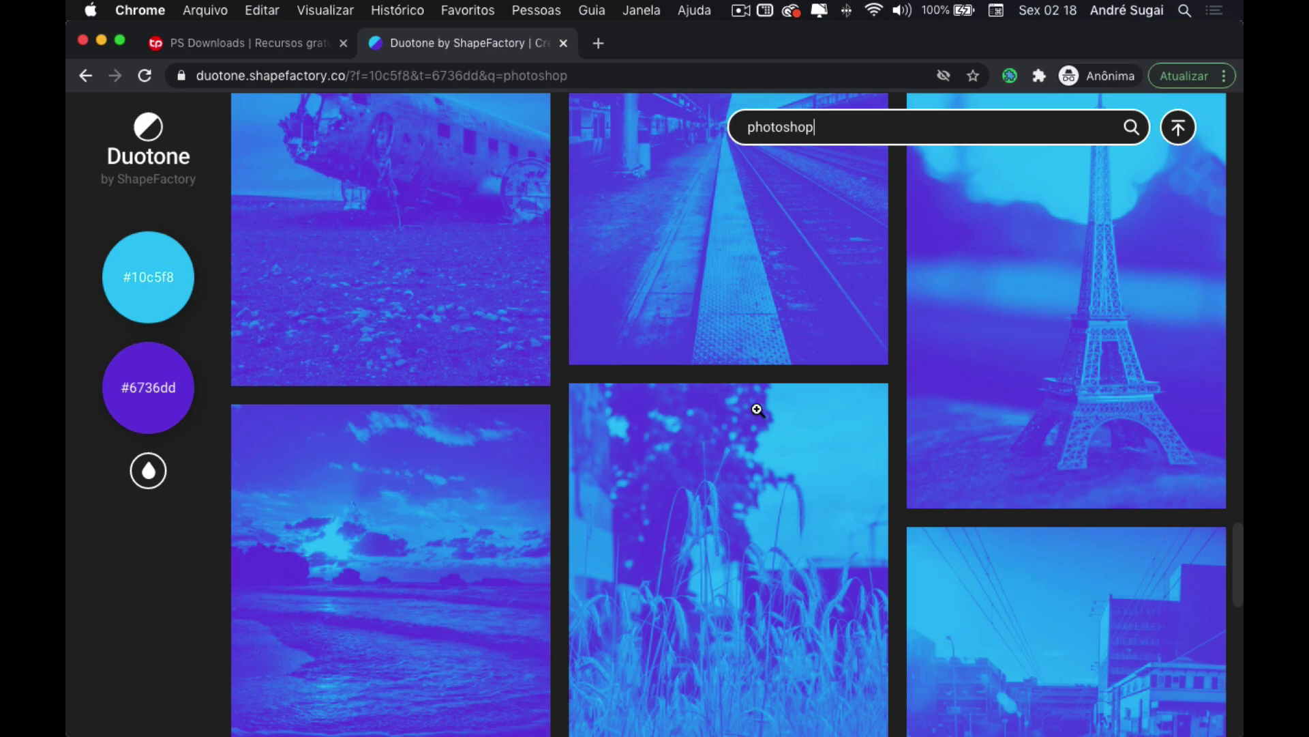
scroll(757, 410, down, 1)
scroll(757, 409, down, 2)
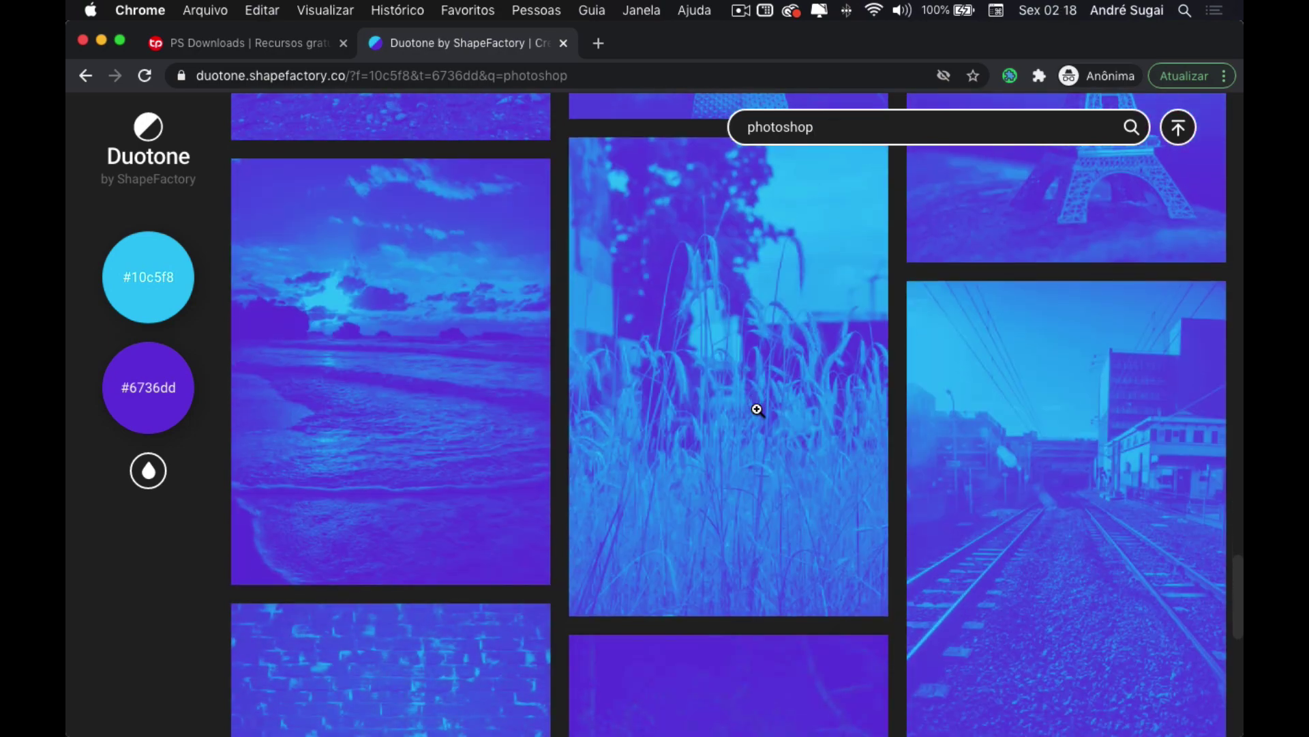
scroll(757, 410, down, 5)
scroll(757, 410, down, 4)
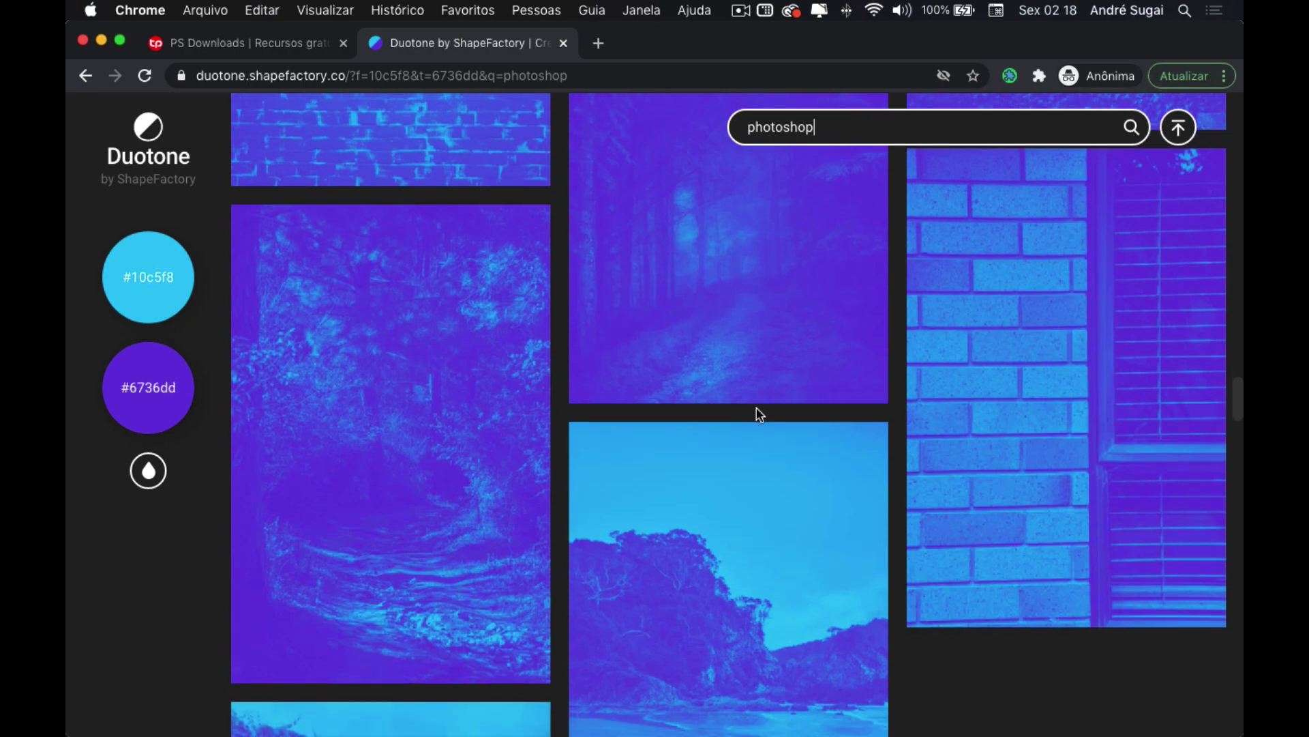
scroll(757, 409, down, 2)
scroll(757, 409, down, 1)
scroll(757, 409, down, 2)
scroll(757, 409, down, 1)
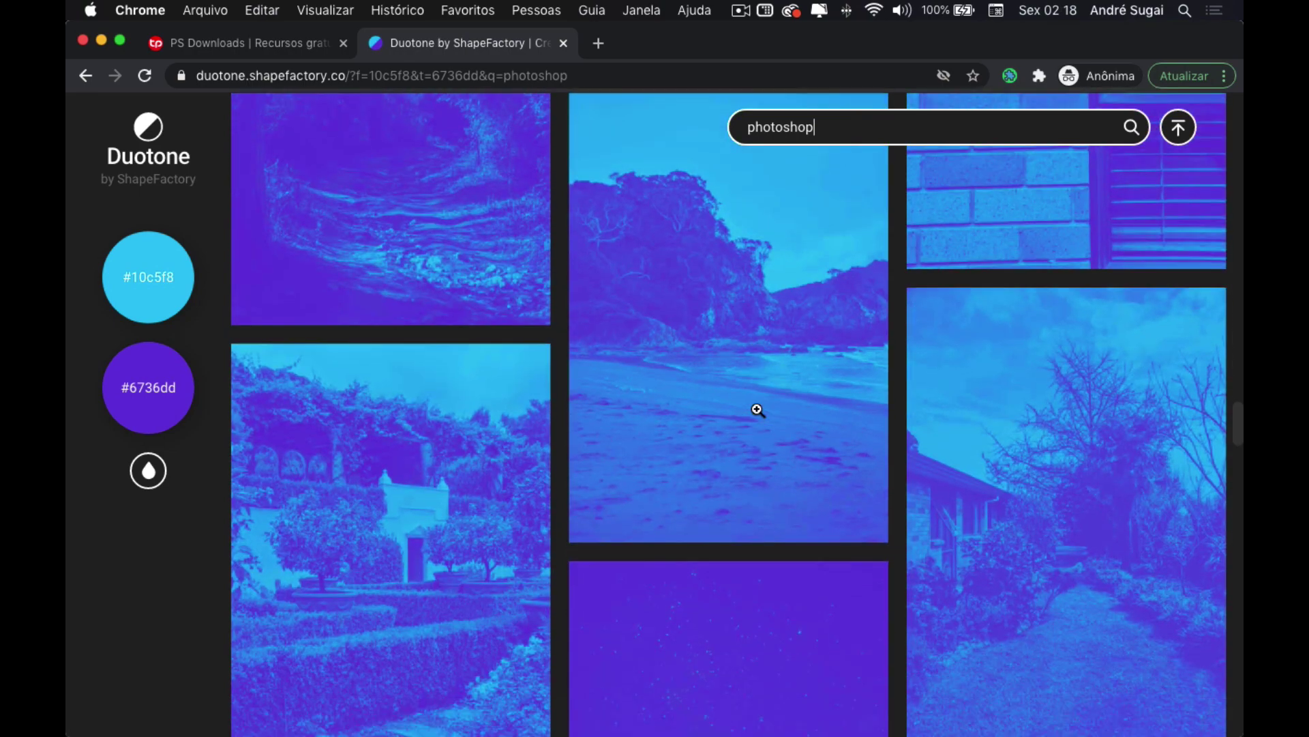
scroll(757, 409, down, 2)
scroll(757, 409, down, 1)
scroll(757, 409, down, 2)
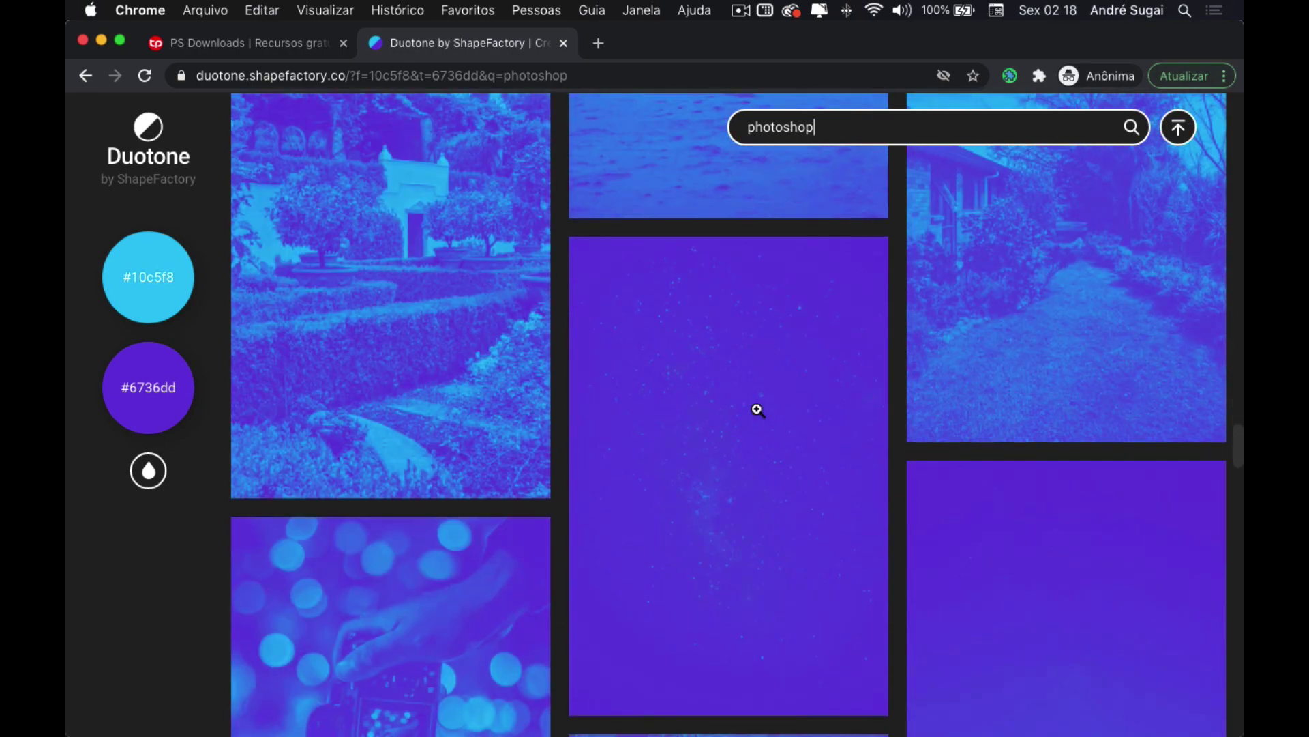
scroll(757, 409, down, 2)
scroll(757, 409, down, 2)
scroll(757, 409, down, 2)
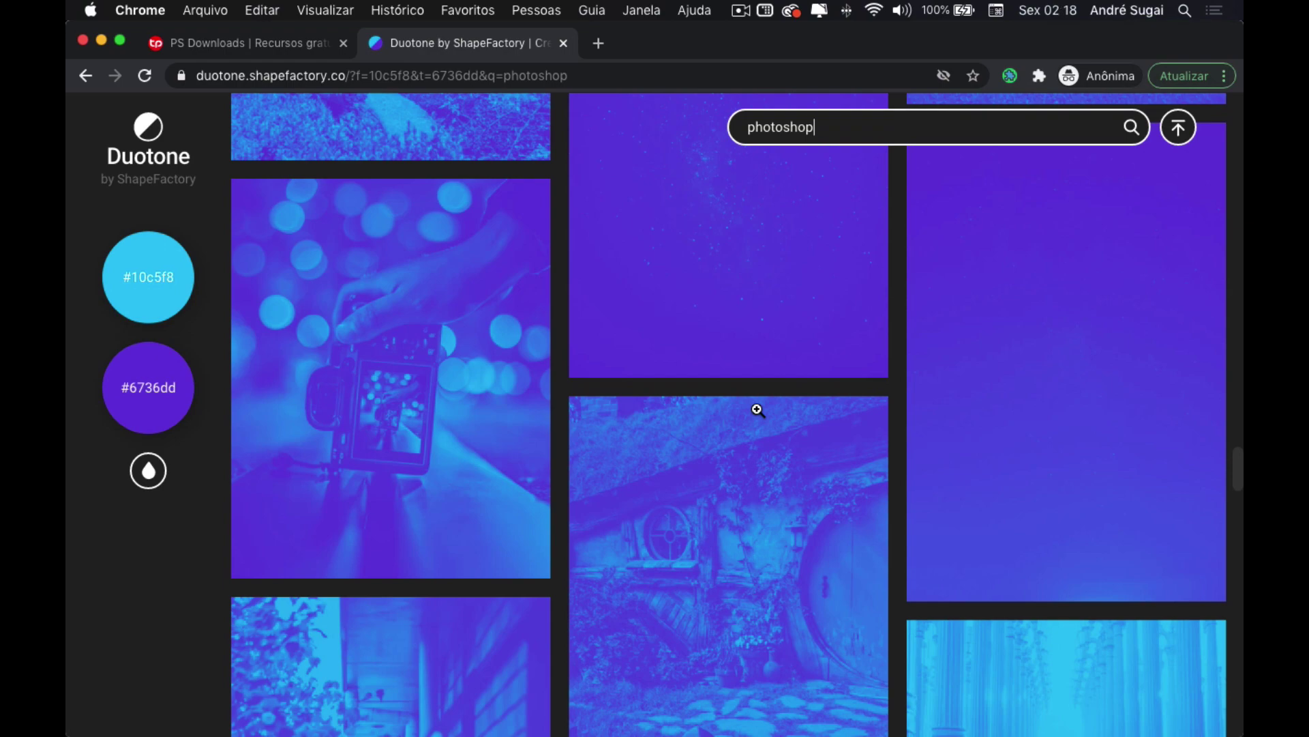
scroll(757, 409, down, 1)
scroll(757, 409, down, 3)
scroll(757, 410, down, 3)
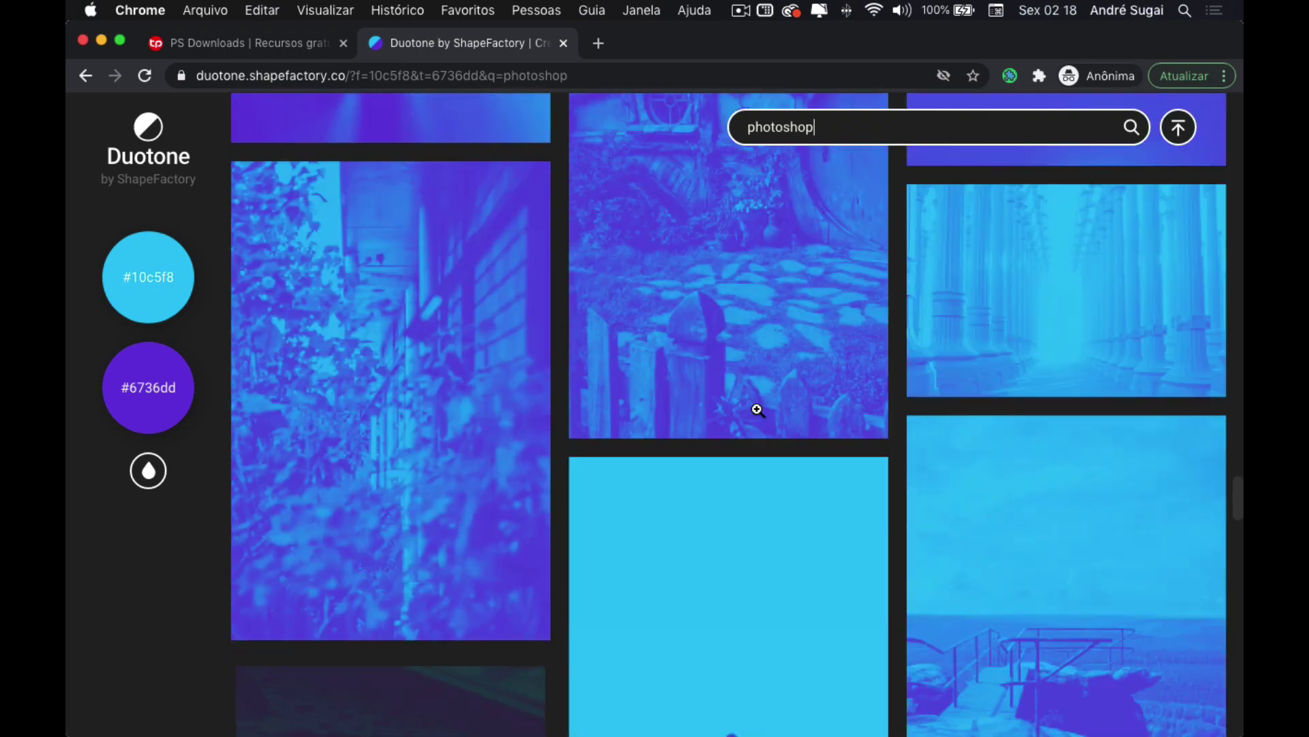
scroll(757, 410, down, 3)
scroll(757, 410, down, 2)
scroll(757, 410, down, 4)
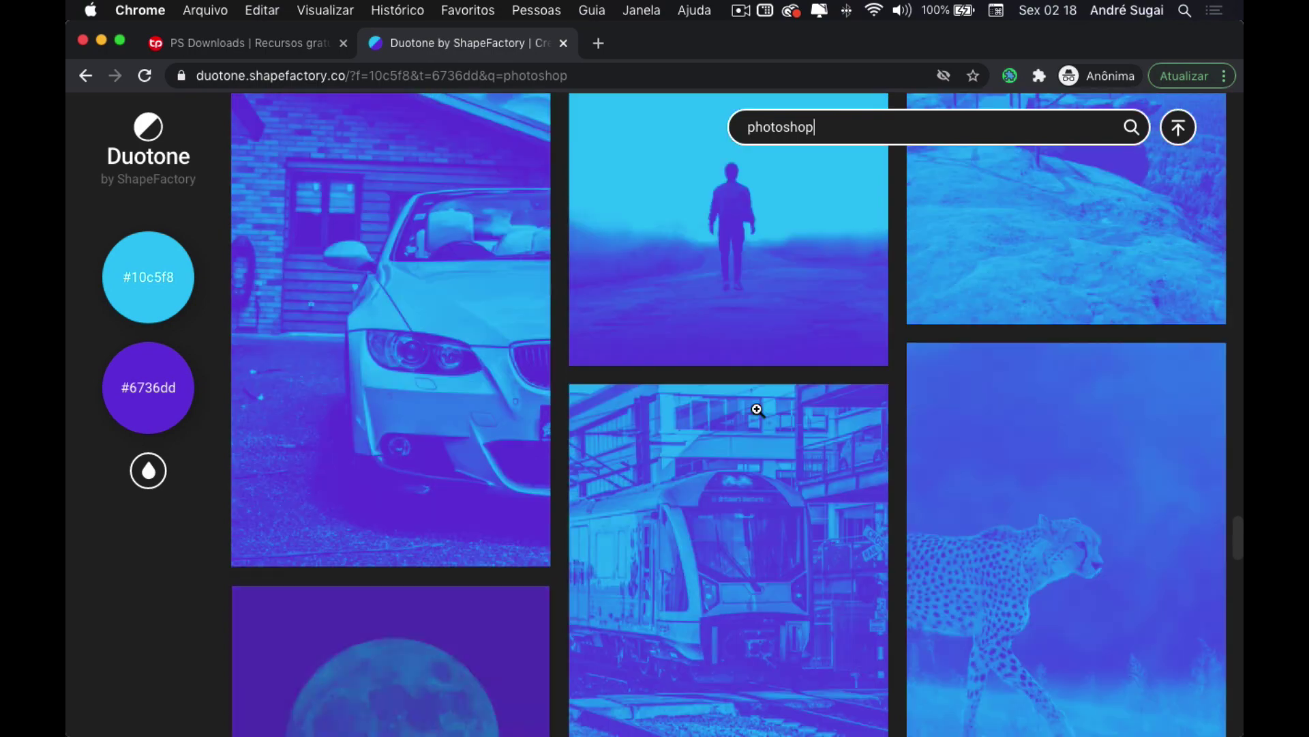
scroll(757, 409, down, 1)
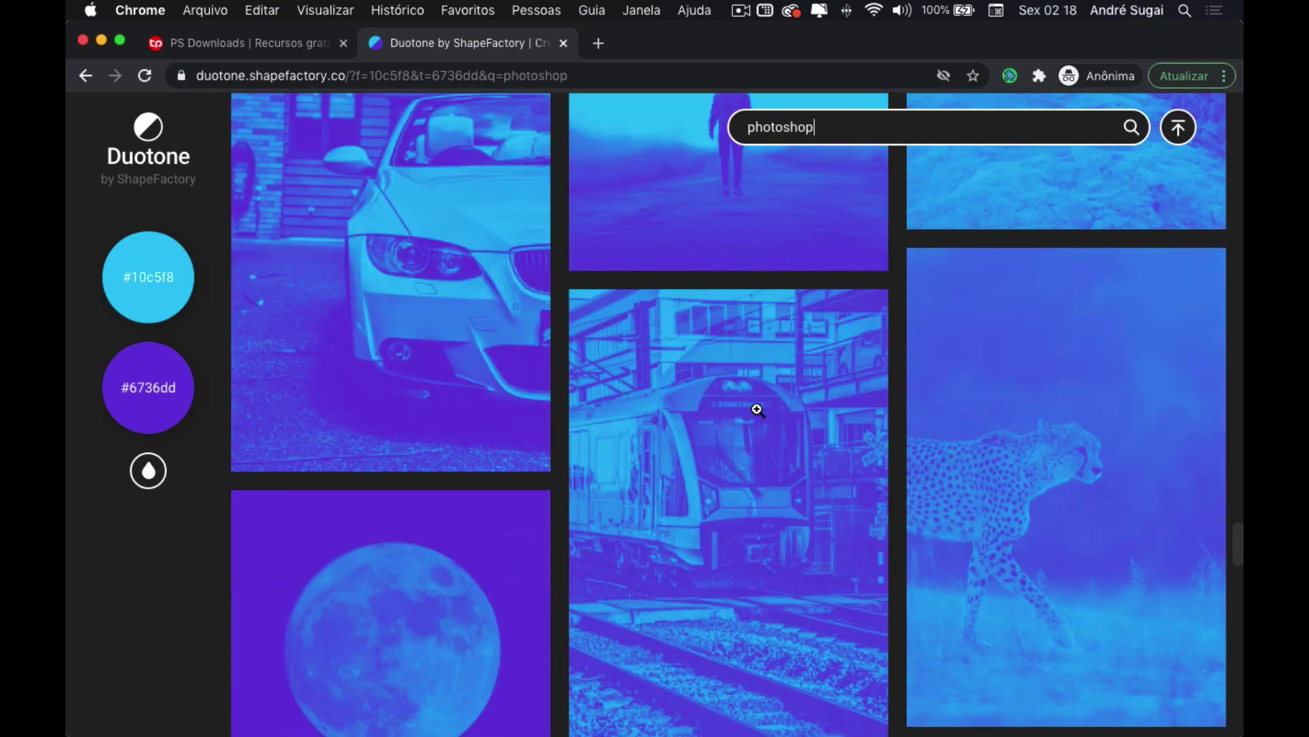
scroll(757, 410, down, 1)
scroll(757, 410, down, 2)
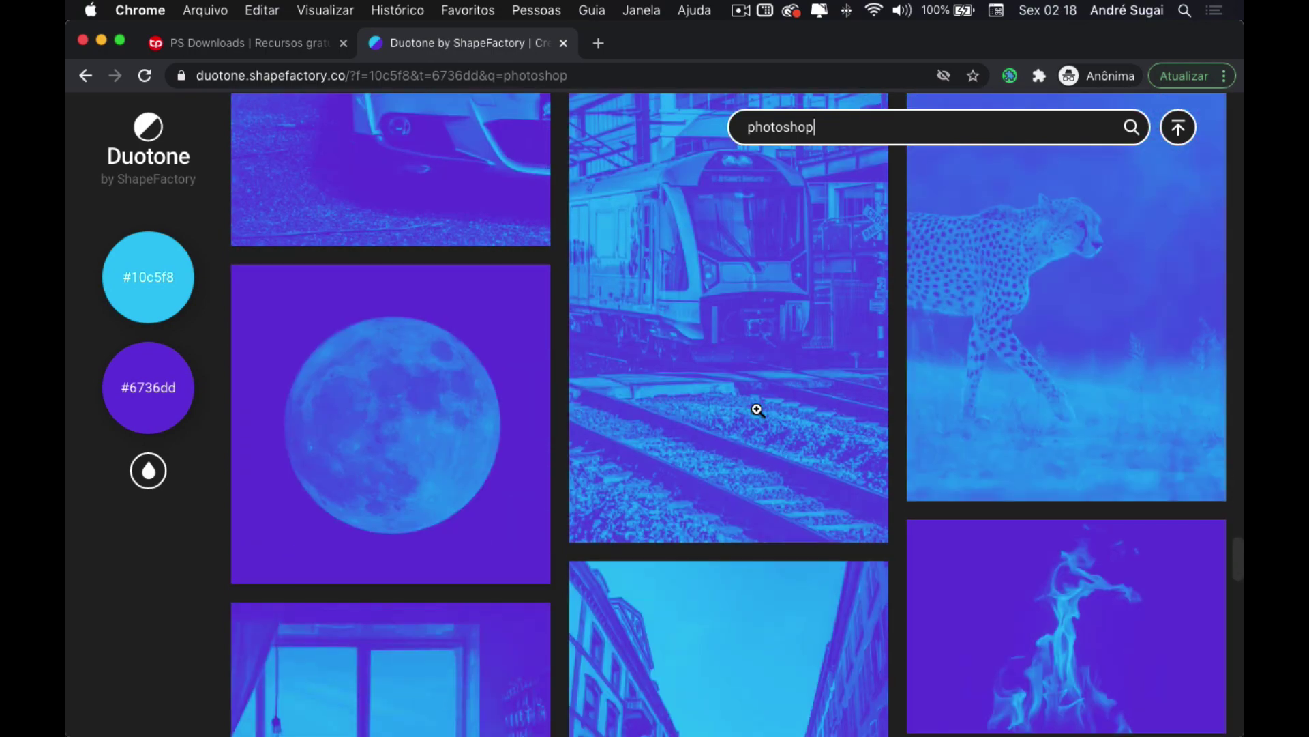
scroll(757, 409, down, 2)
scroll(757, 409, down, 2)
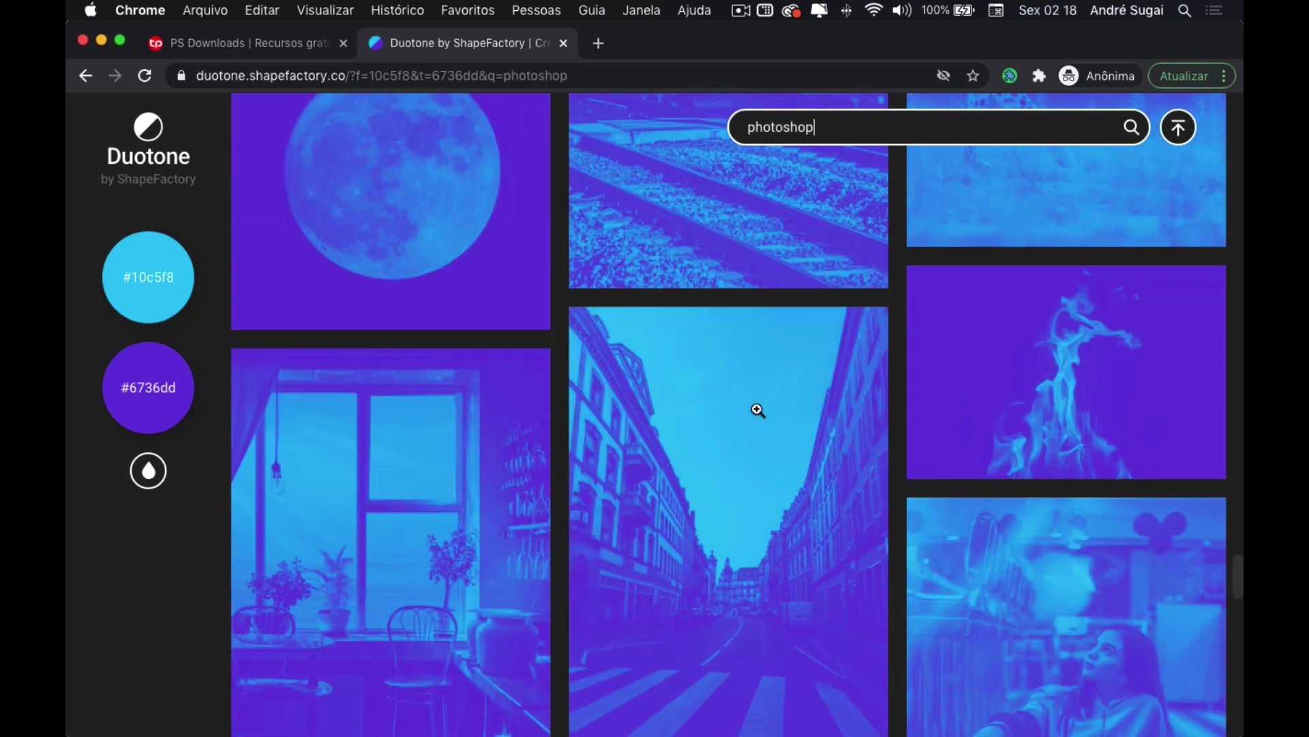
scroll(757, 409, down, 3)
scroll(757, 409, down, 2)
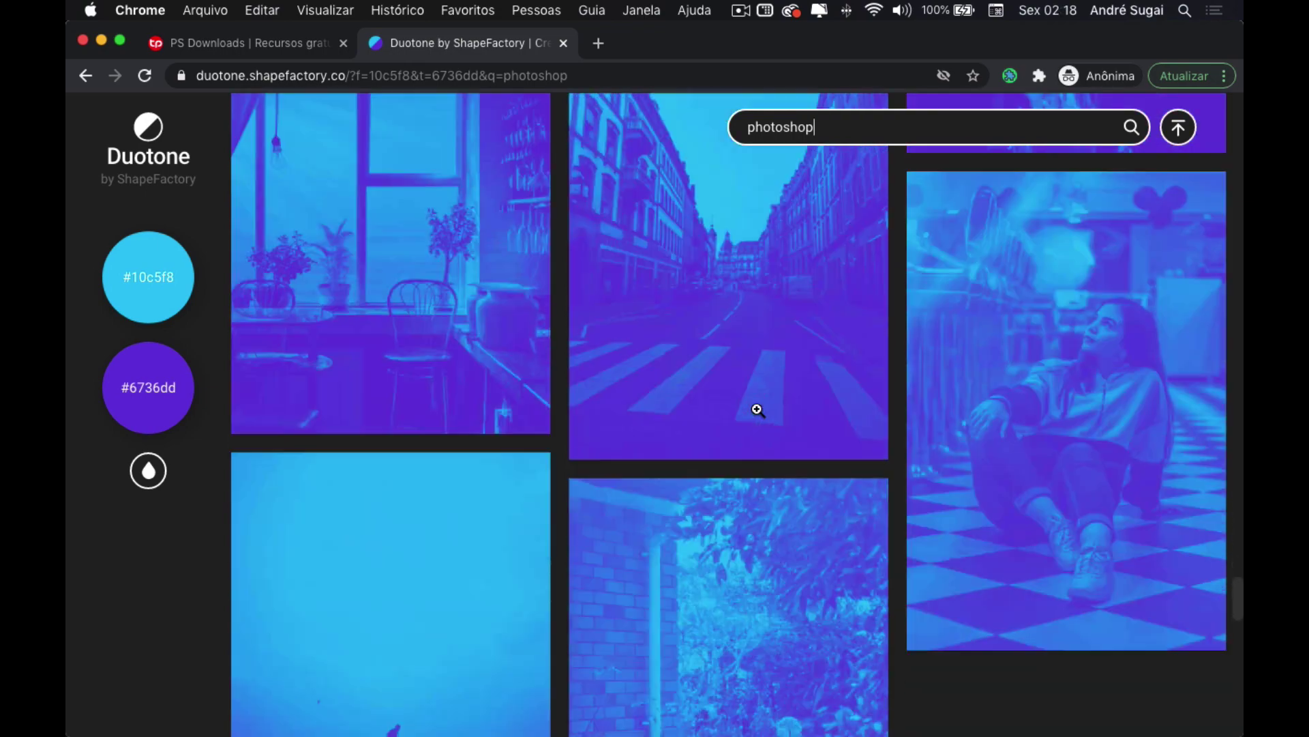
scroll(757, 409, down, 1)
scroll(757, 409, down, 2)
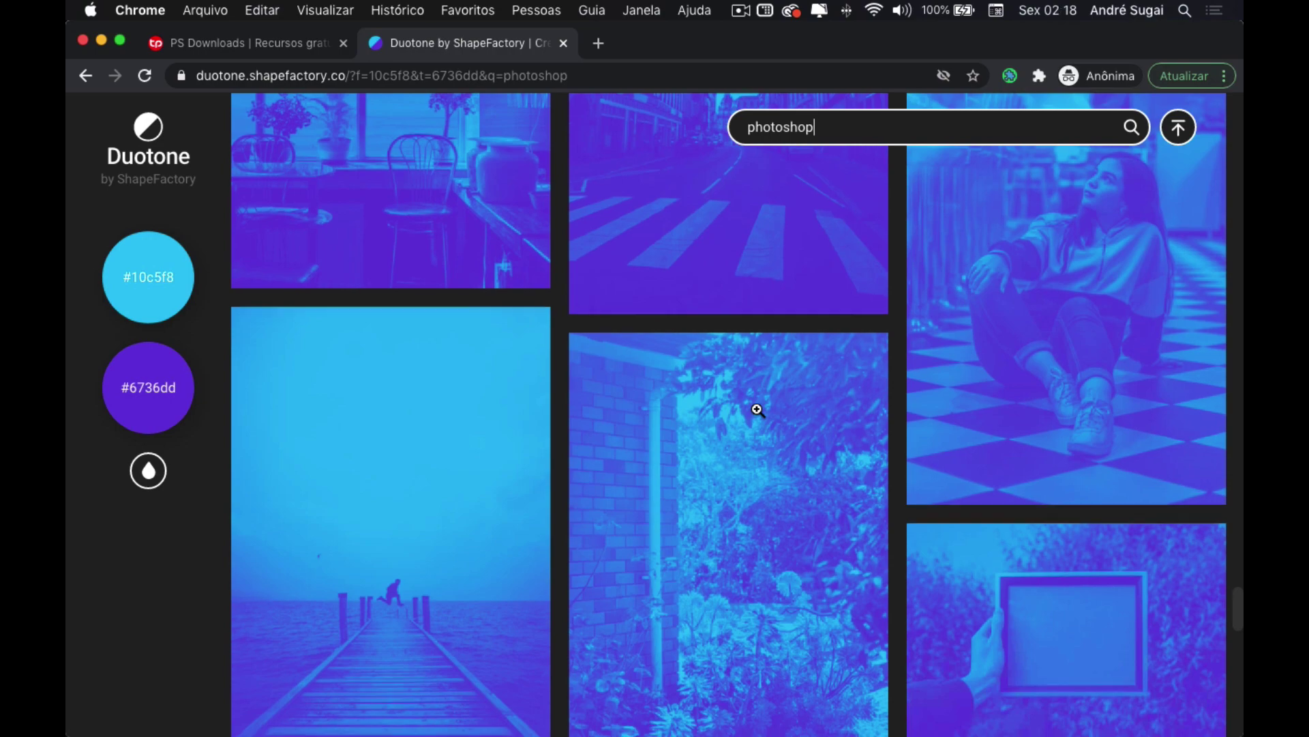
scroll(757, 409, down, 3)
scroll(757, 409, down, 2)
scroll(757, 409, down, 2)
scroll(757, 410, down, 1)
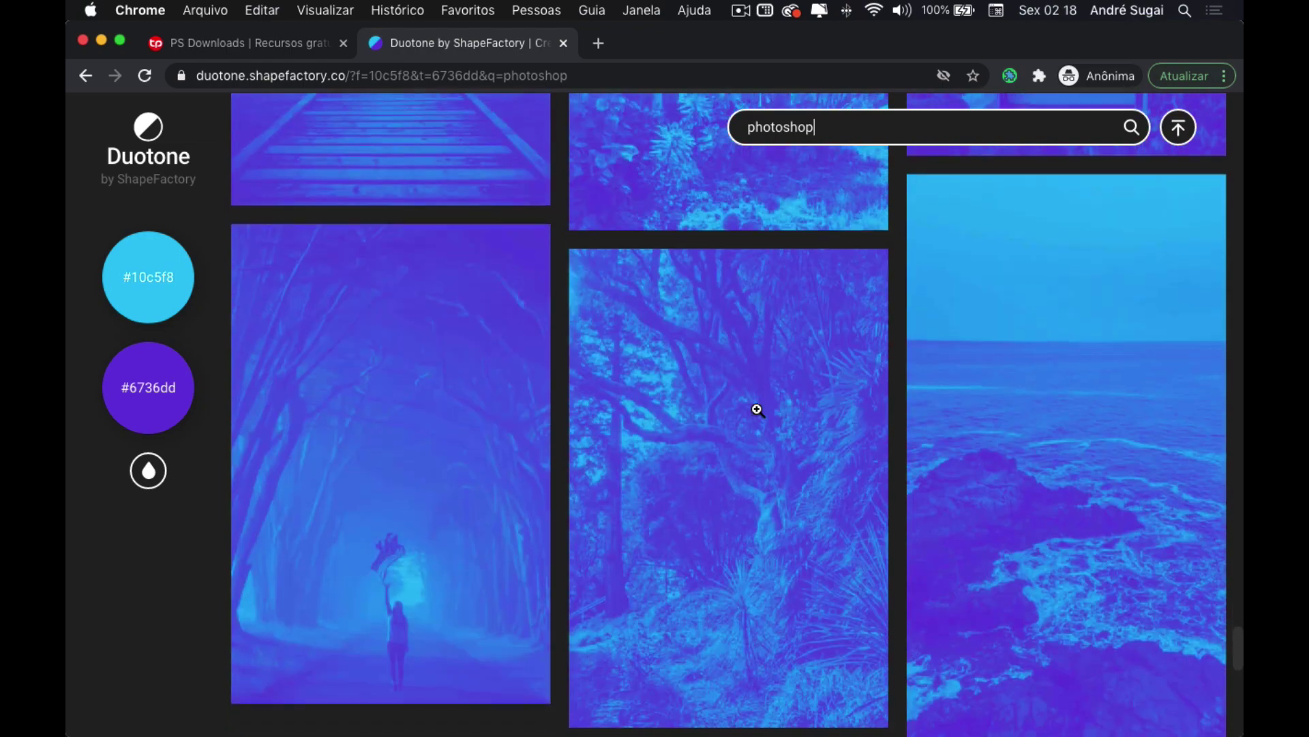
scroll(757, 409, down, 3)
scroll(757, 409, down, 2)
scroll(757, 409, down, 3)
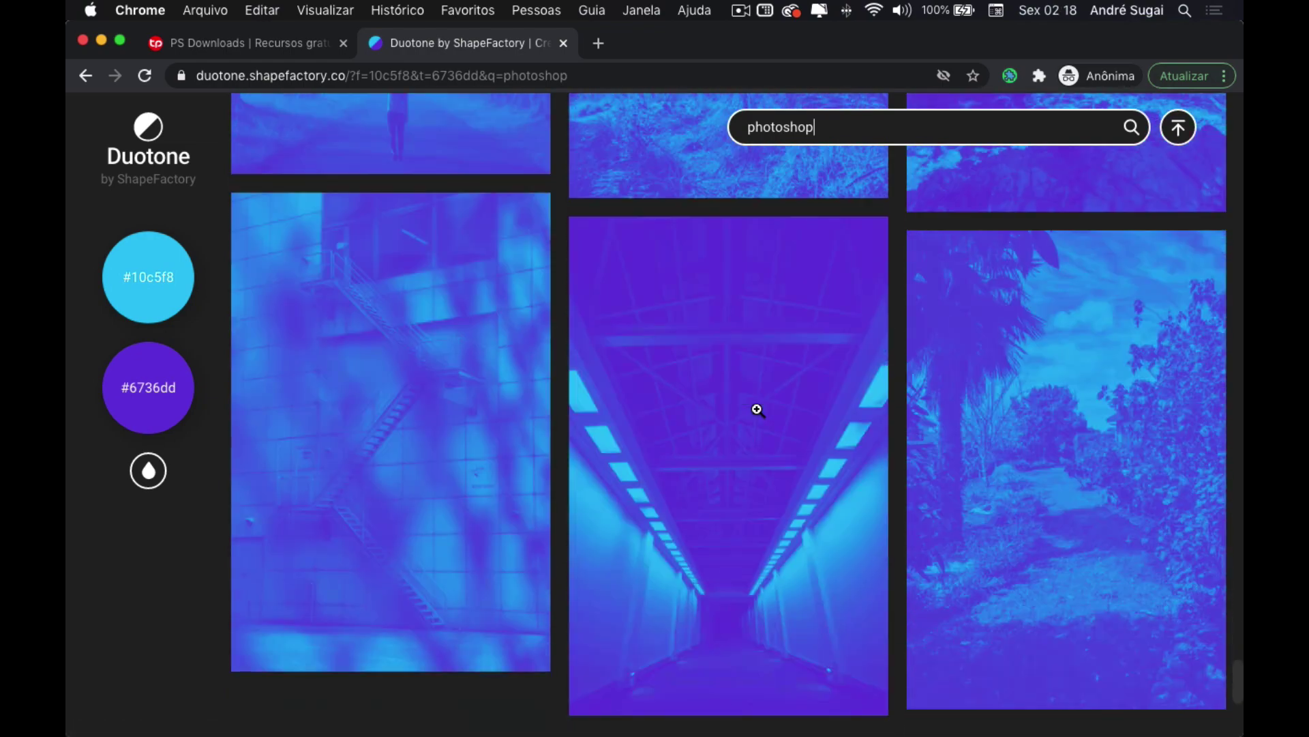
scroll(757, 409, down, 2)
scroll(757, 409, down, 2)
scroll(757, 409, down, 2)
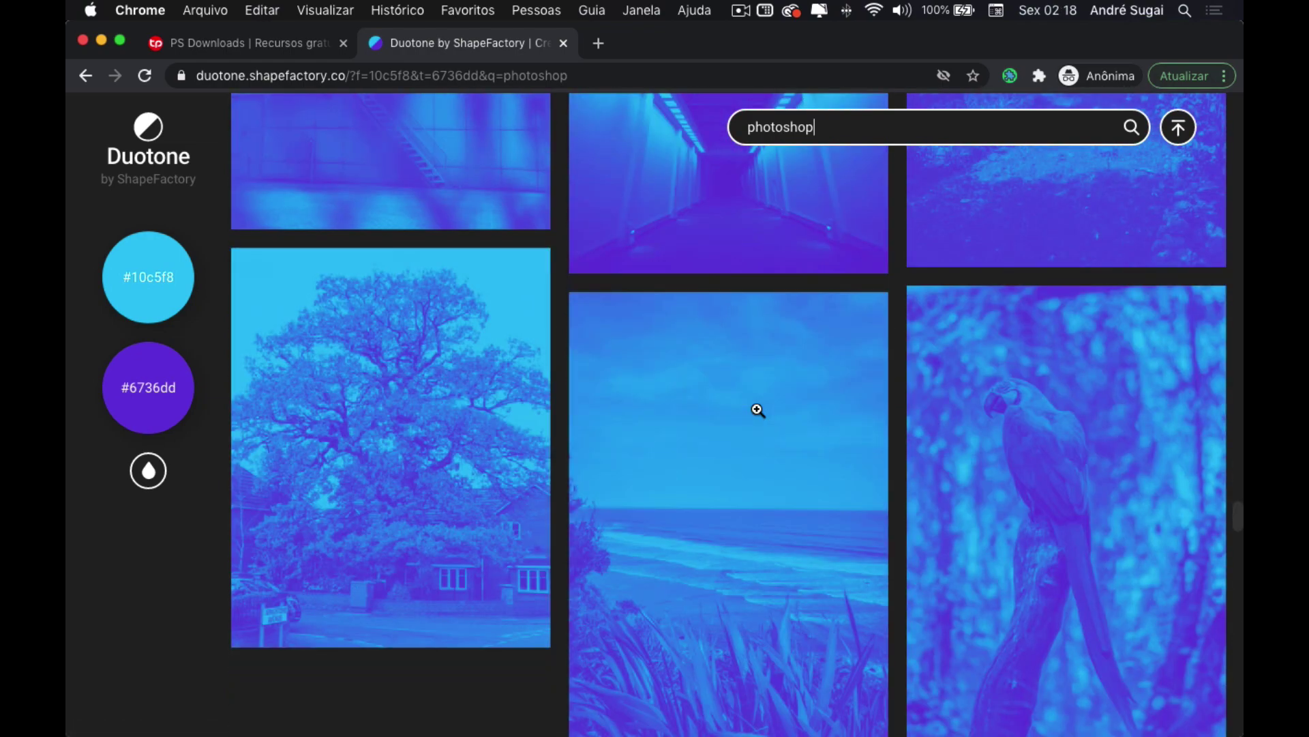
scroll(757, 409, down, 3)
scroll(757, 409, down, 2)
scroll(757, 409, down, 3)
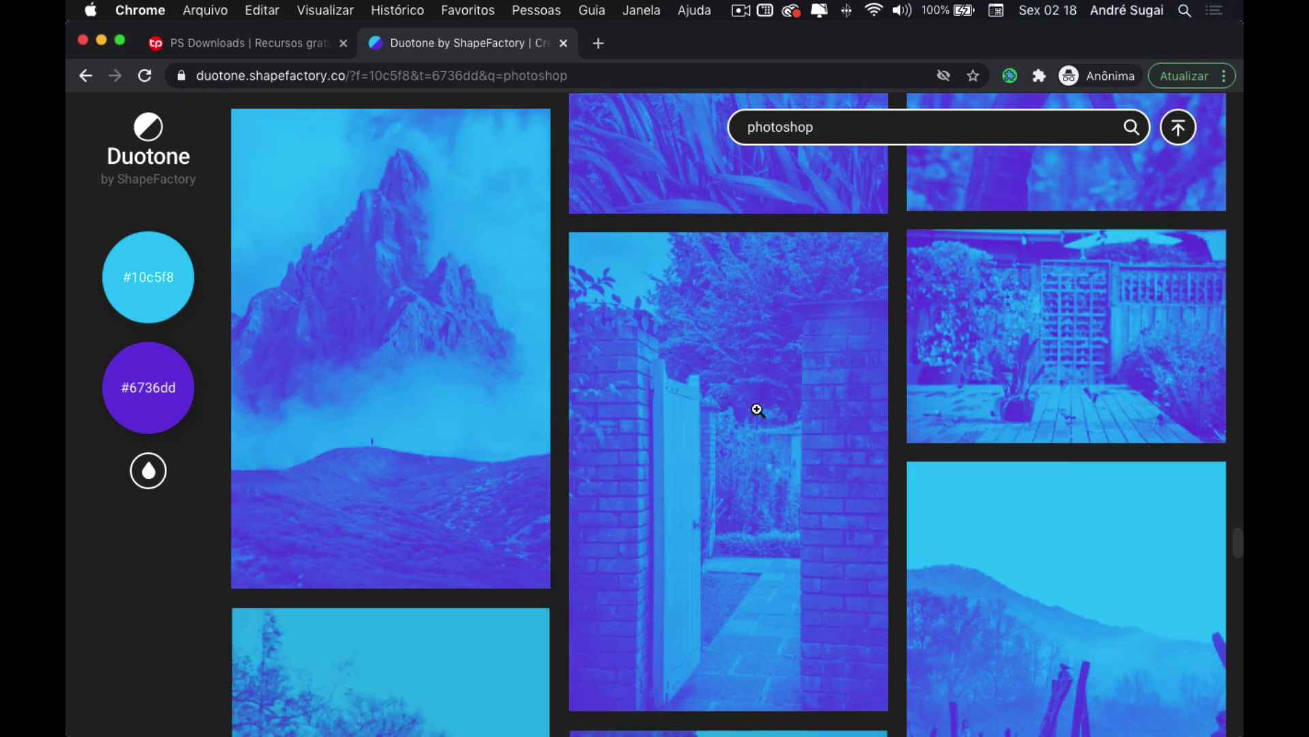